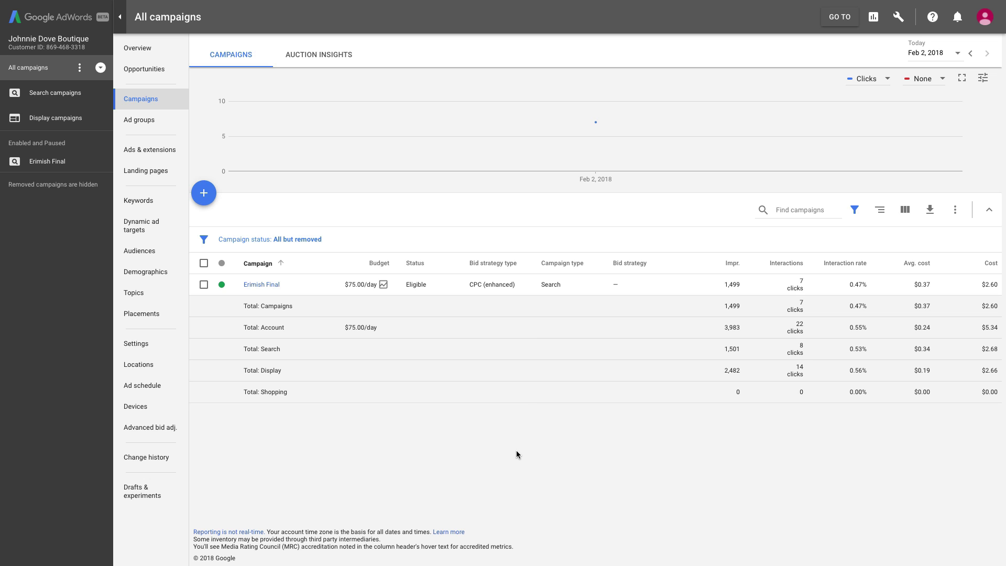
# - Choose New campaign from the + menu above the campaigns table
pyautogui.moveTo(169, 3)
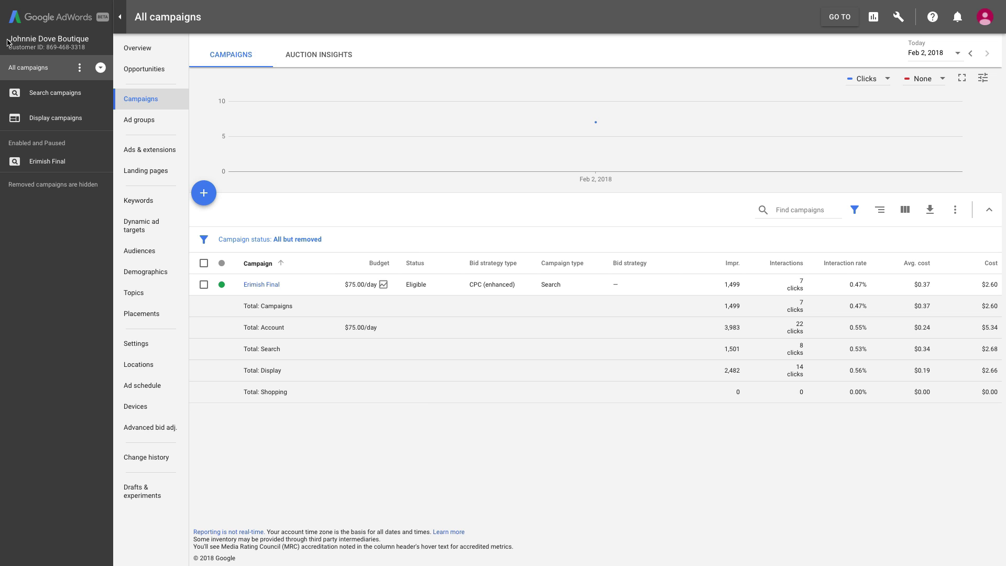
pyautogui.moveTo(8, 41); pyautogui.dragTo(90, 50)
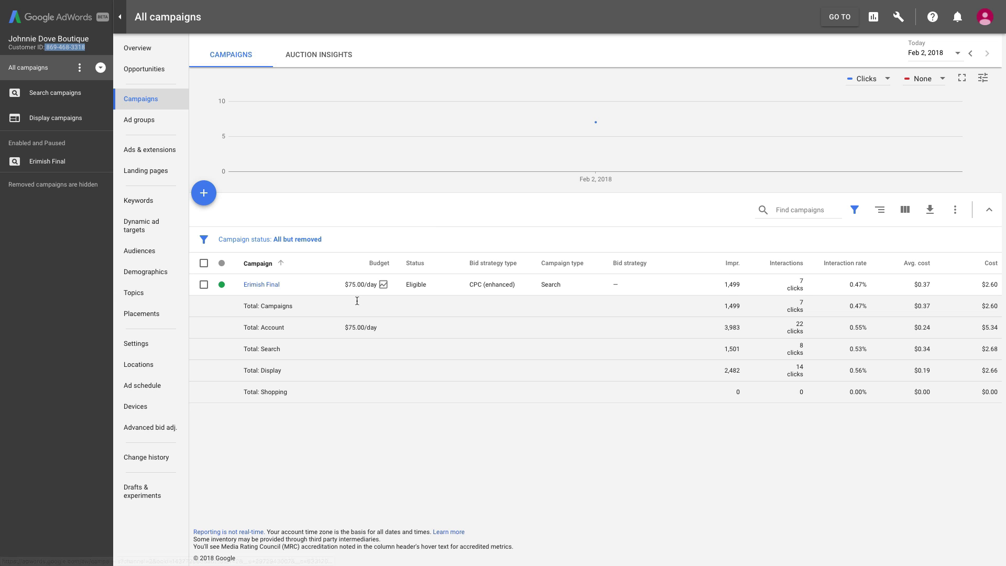
pyautogui.click(208, 194)
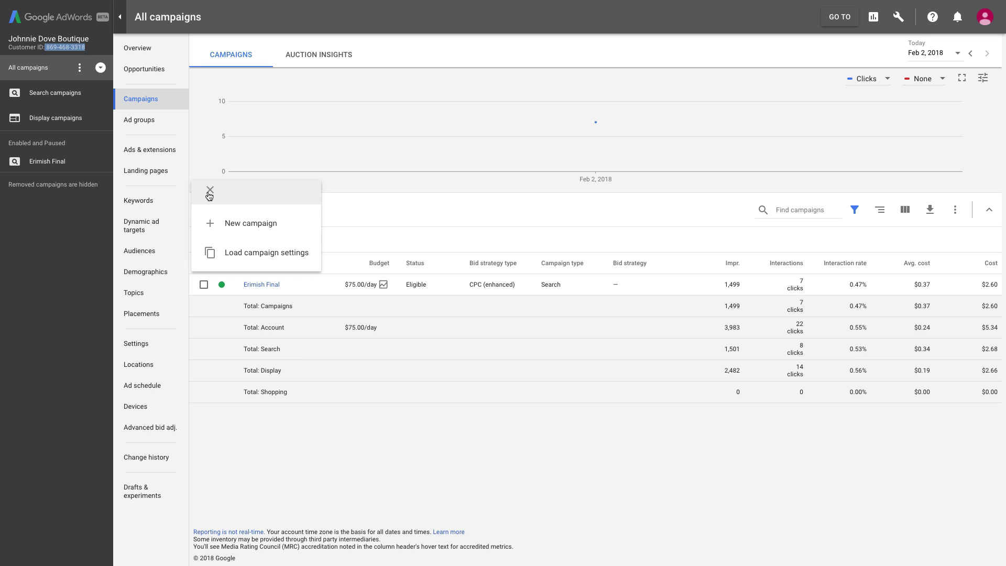
pyautogui.click(245, 232)
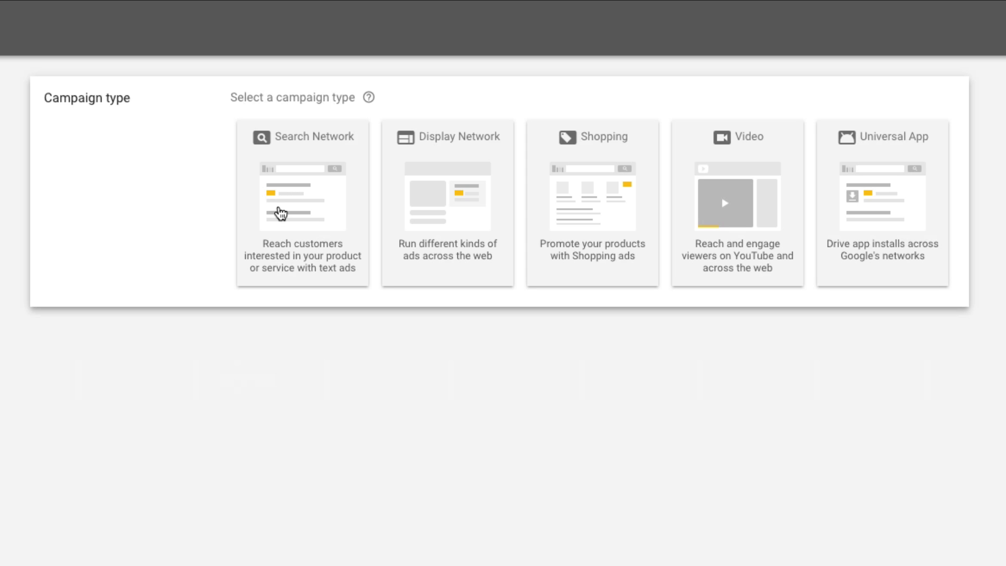
# - Pick Search Network, compare the Leads and Website traffic goals, then settle on Sales
pyautogui.click(282, 209)
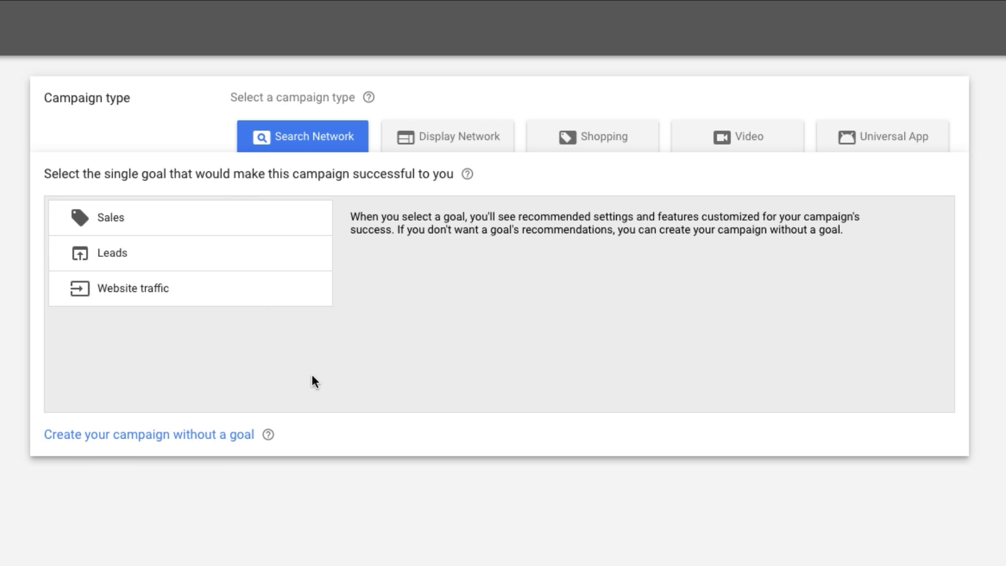
pyautogui.click(162, 219)
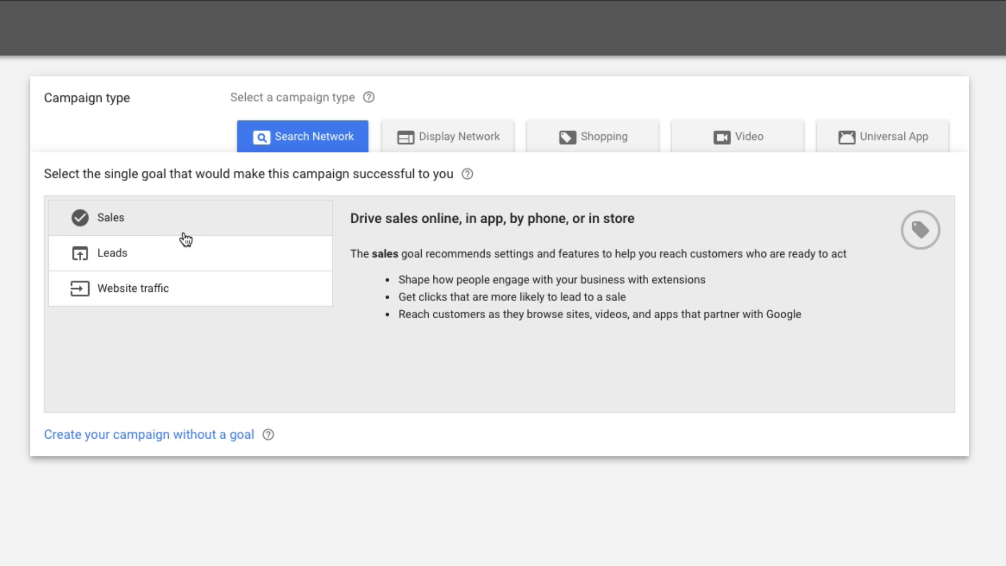
pyautogui.click(186, 246)
pyautogui.click(151, 221)
pyautogui.click(157, 246)
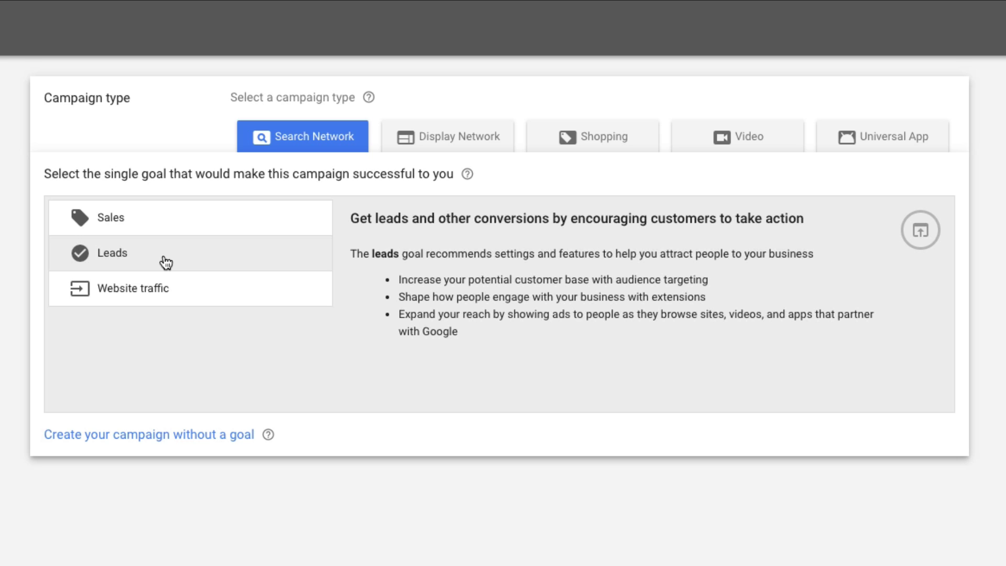
pyautogui.click(168, 288)
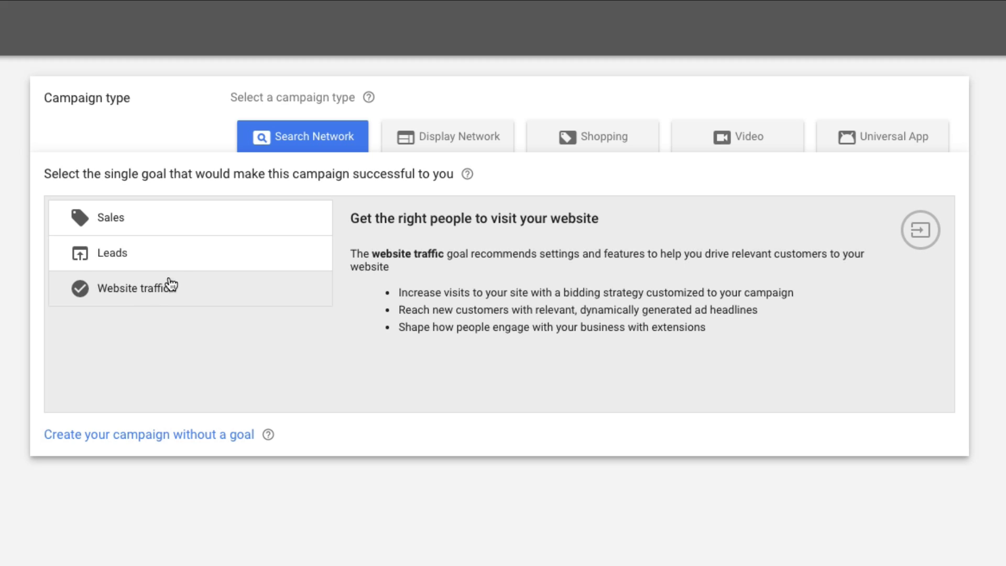
pyautogui.click(153, 216)
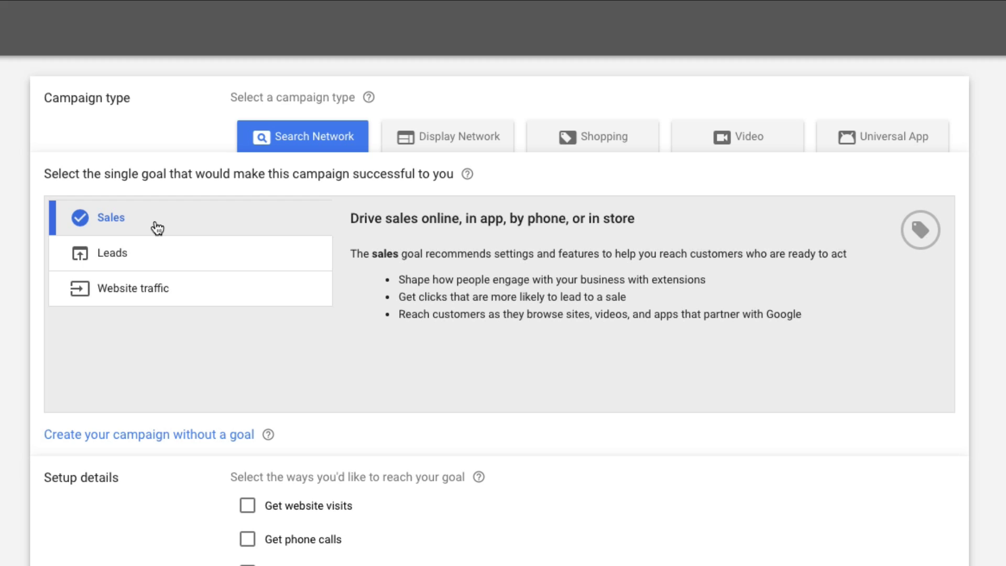
pyautogui.click(154, 293)
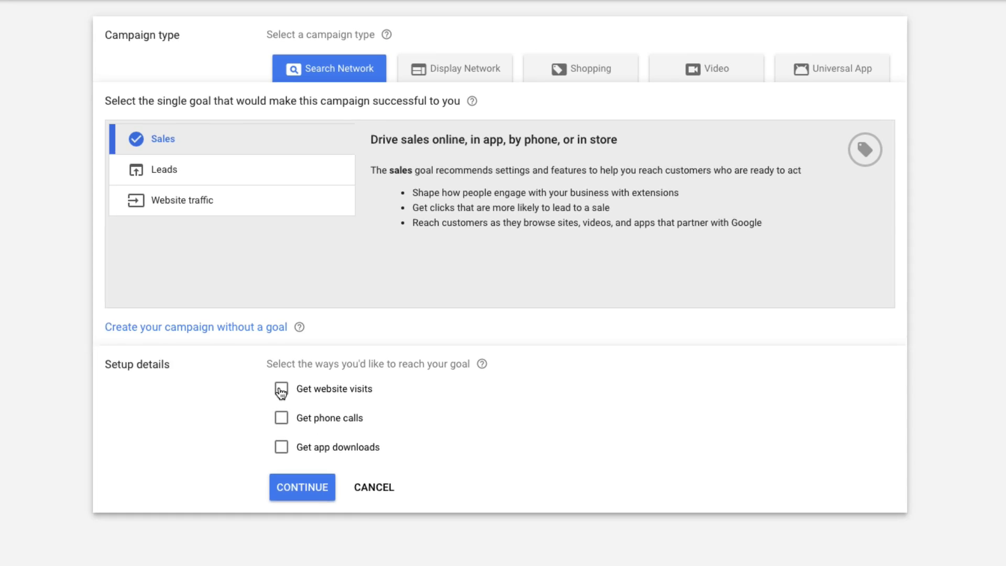
pyautogui.click(270, 416)
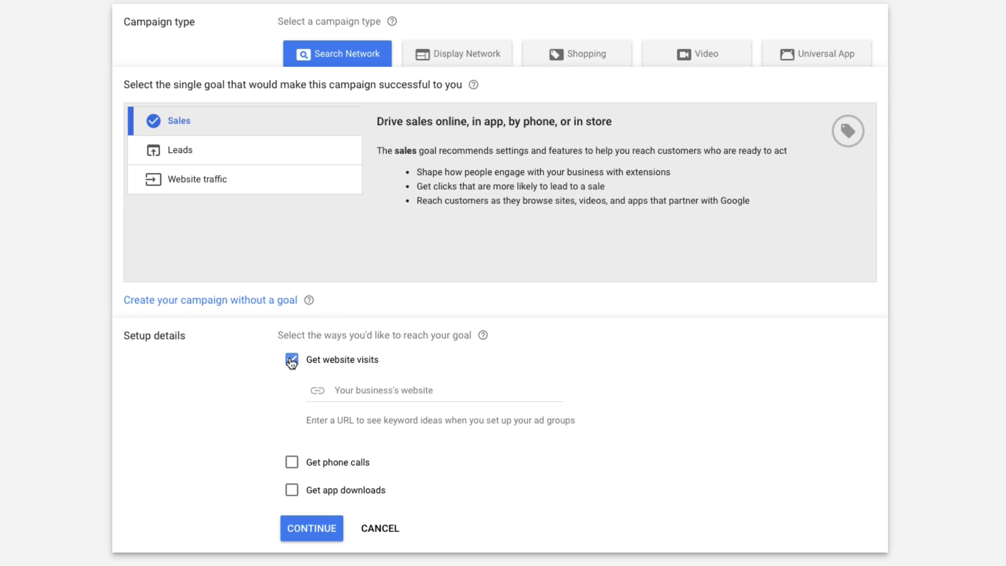
pyautogui.click(362, 393)
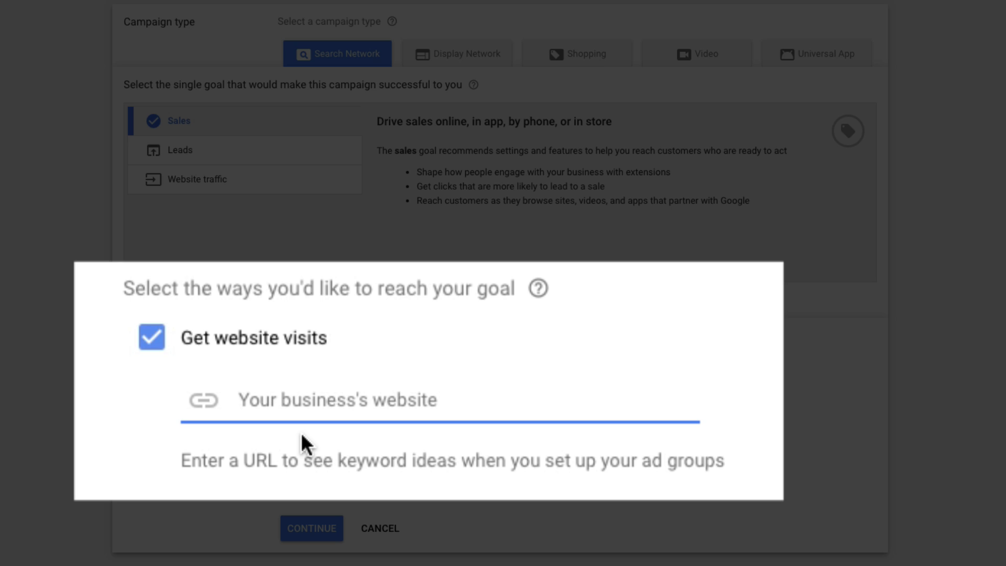
pyautogui.write('wwww')
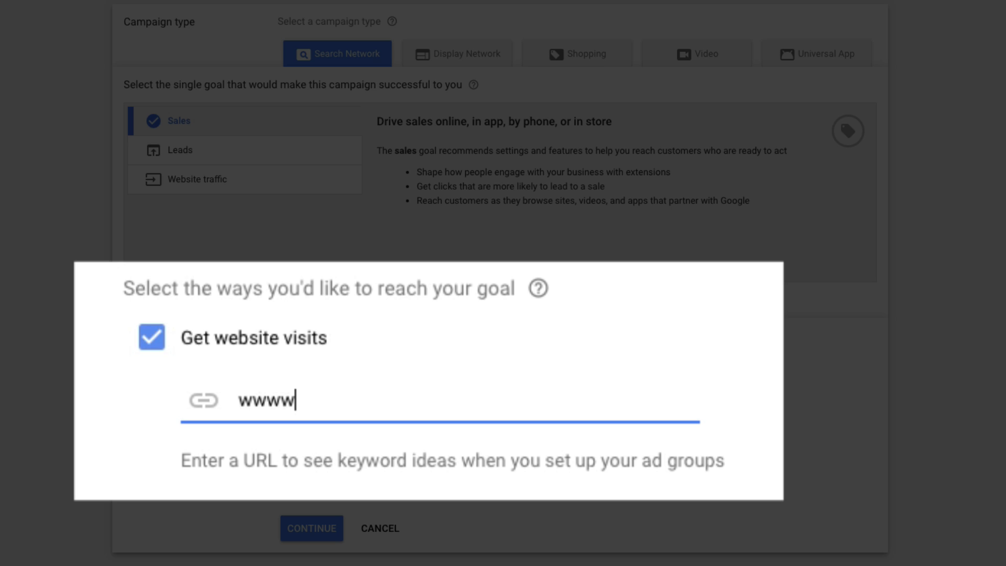
pyautogui.press('BackSpace')
pyautogui.write('.youtubecreatorshu')
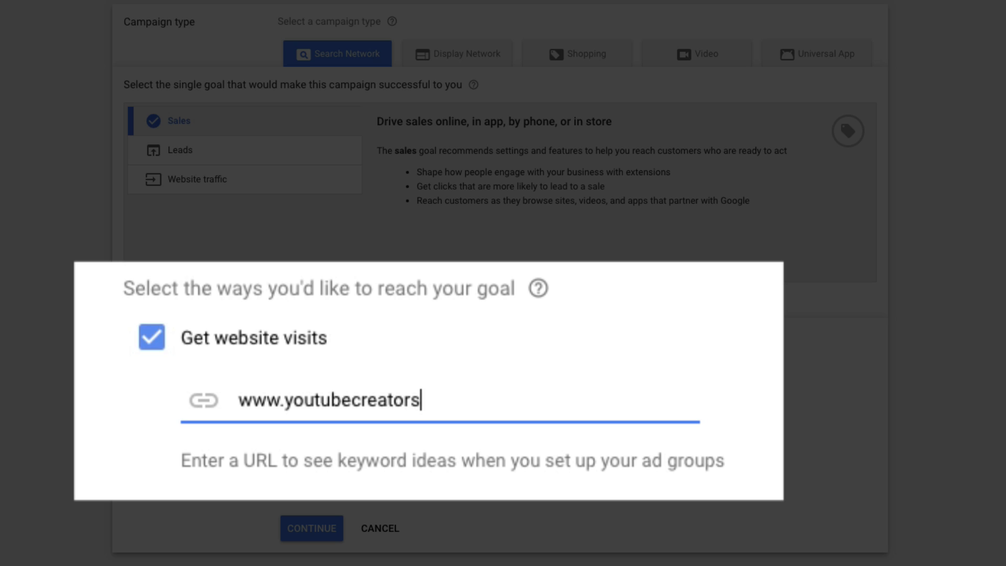
pyautogui.write('b.com')
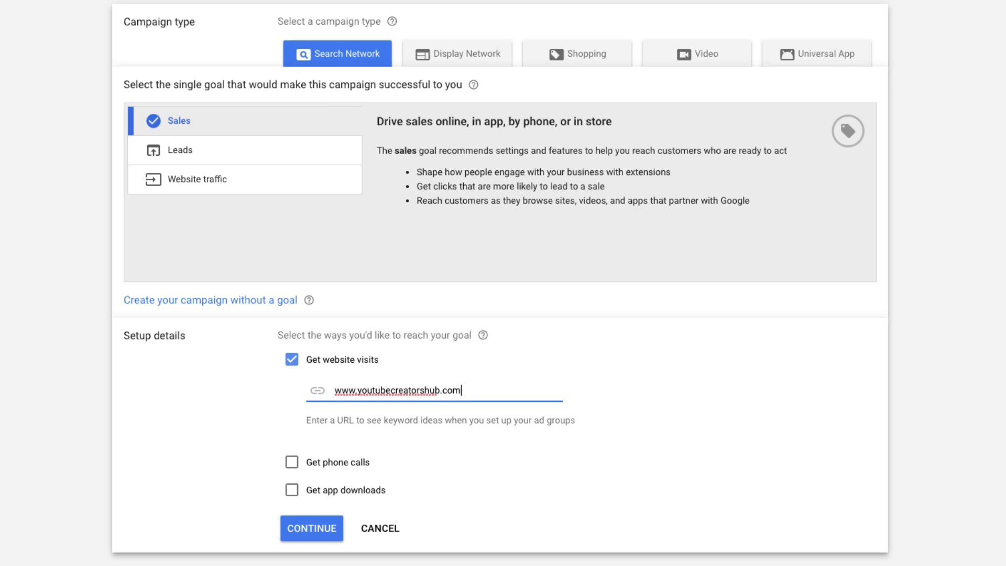
# - Continue to the campaign settings and enter 'Product Type A' as the campaign name
pyautogui.click(314, 533)
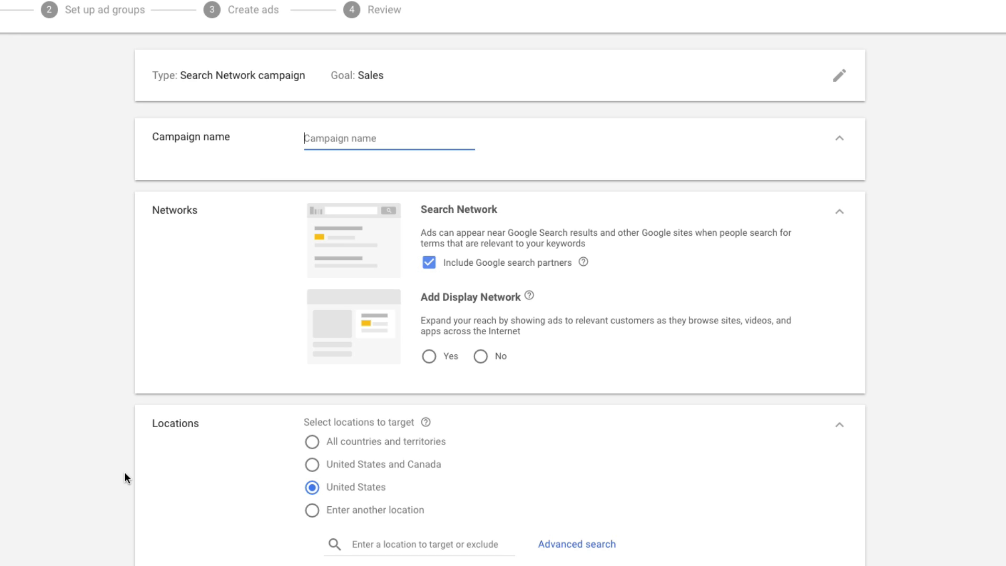
pyautogui.write('Product Type A')
pyautogui.moveTo(585, 266)
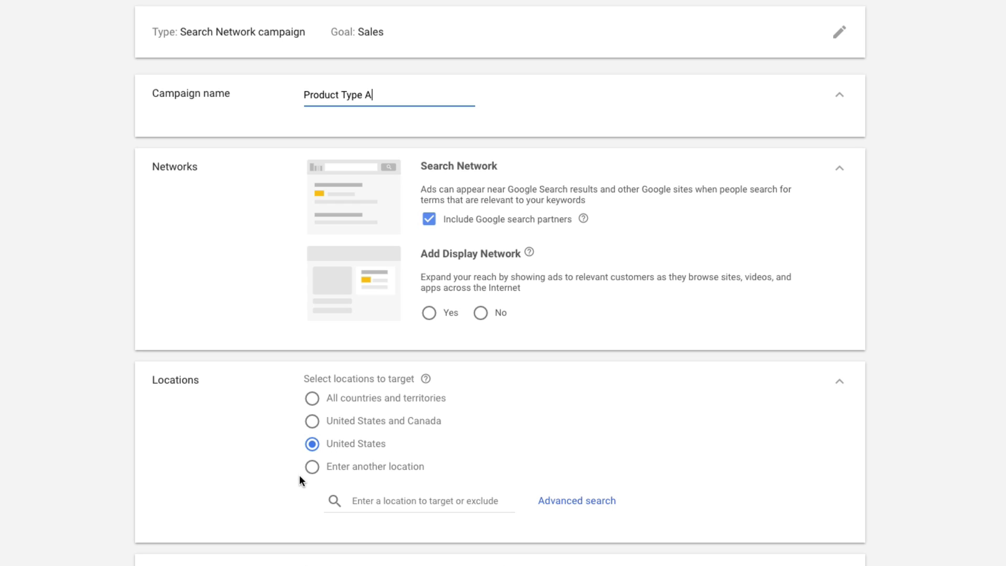
pyautogui.click(312, 471)
pyautogui.click(555, 498)
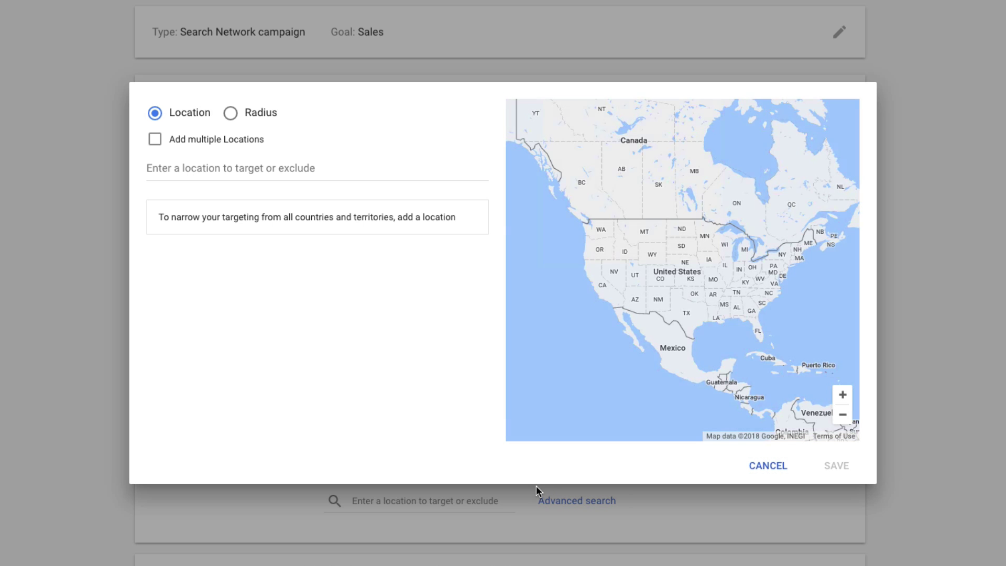
pyautogui.click(768, 465)
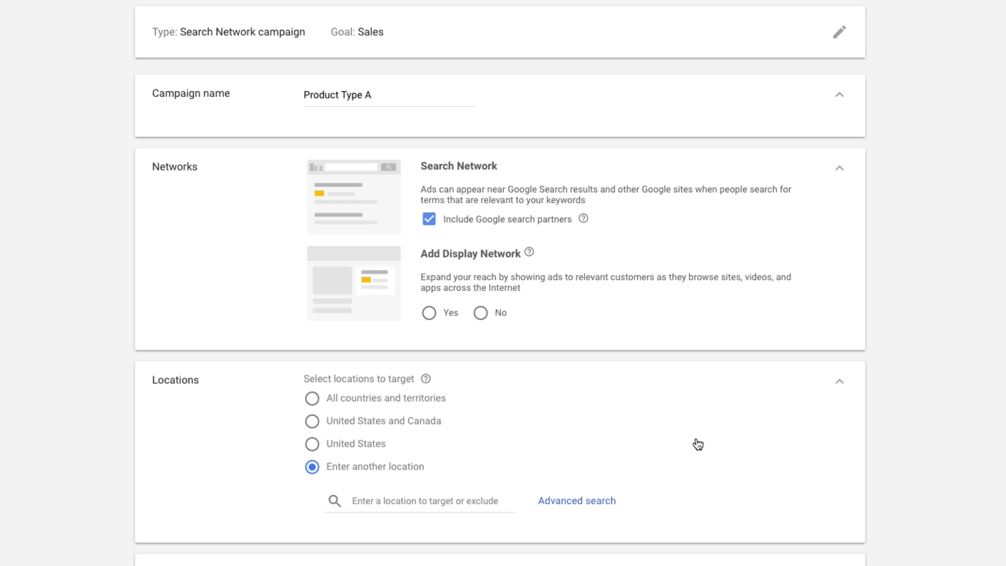
pyautogui.click(313, 444)
pyautogui.scroll(-3, 261, 493)
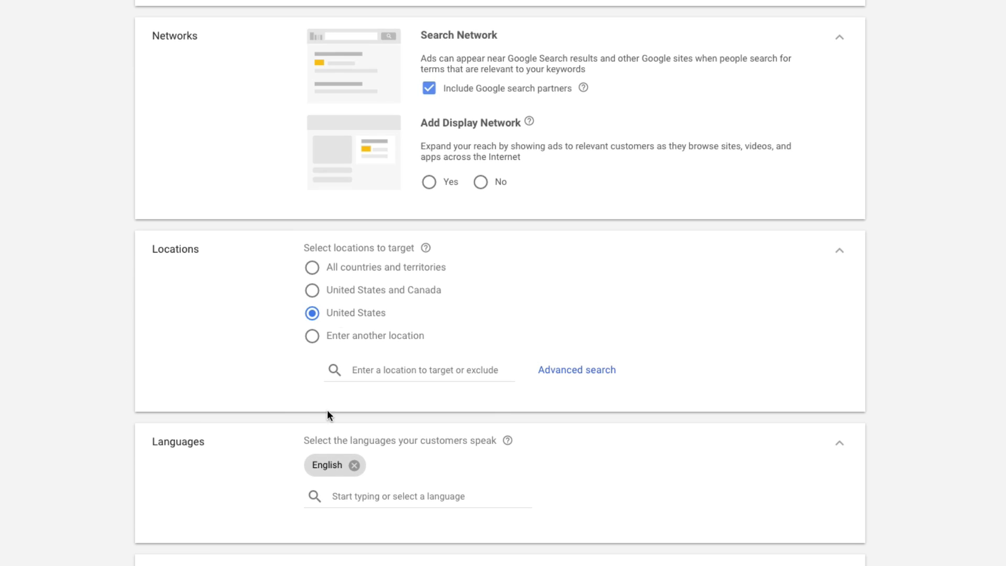
pyautogui.scroll(-3, 234, 315)
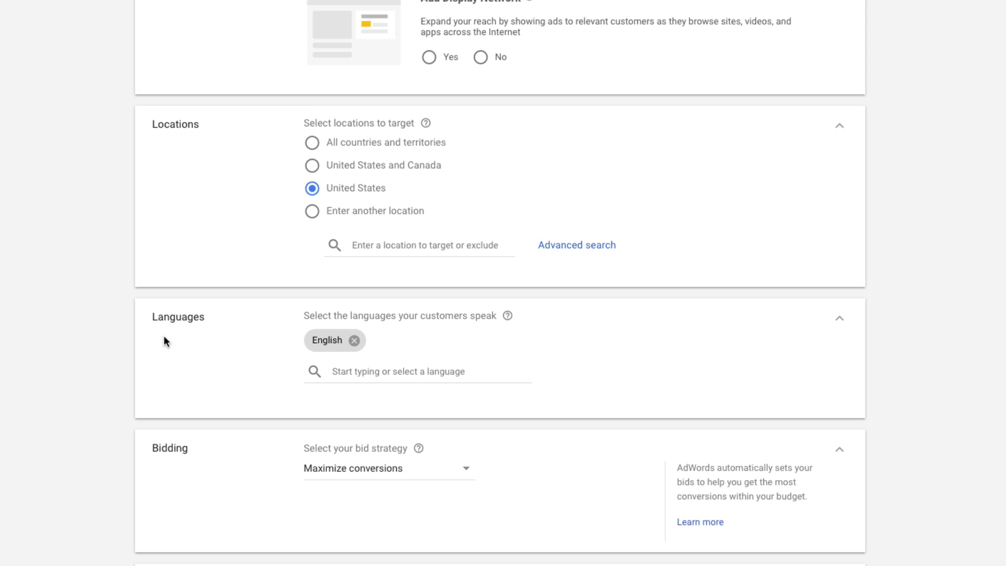
pyautogui.scroll(-2, 227, 407)
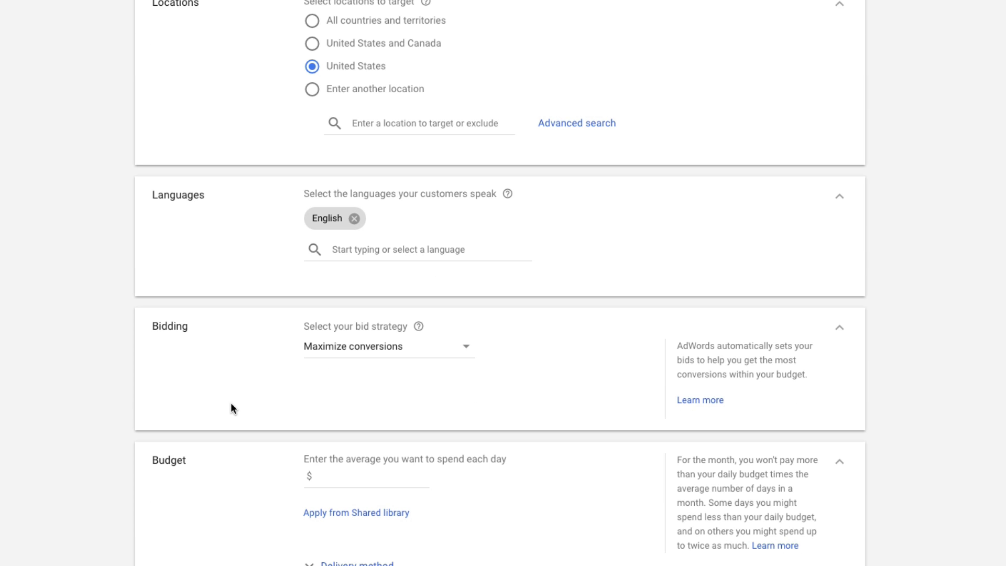
pyautogui.tripleClick(168, 324)
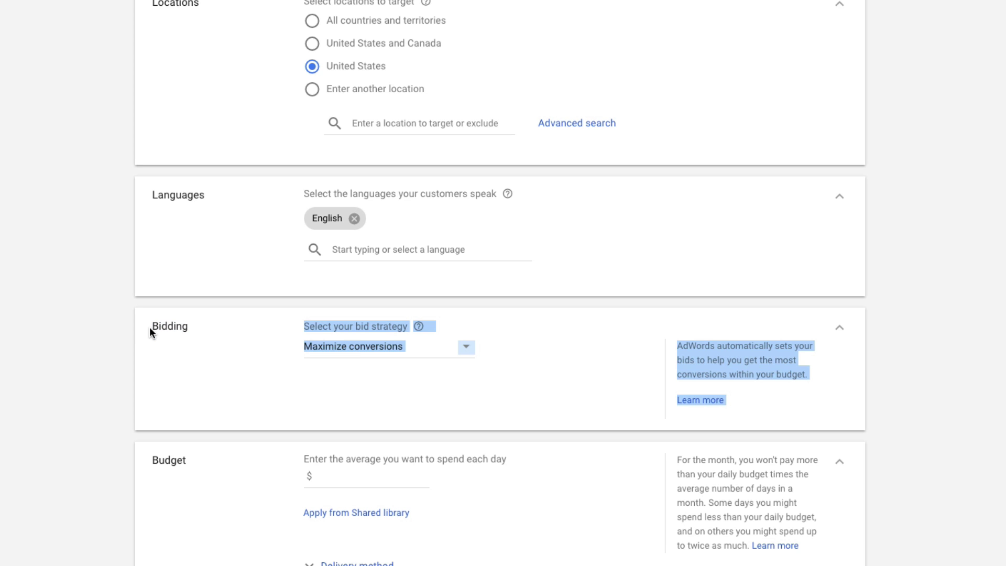
pyautogui.doubleClick(155, 327)
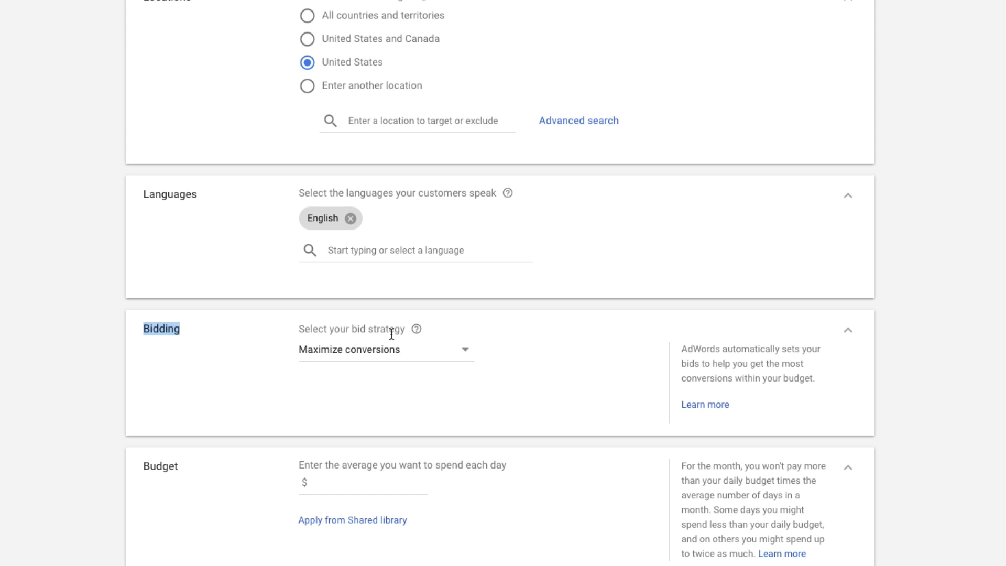
pyautogui.click(454, 356)
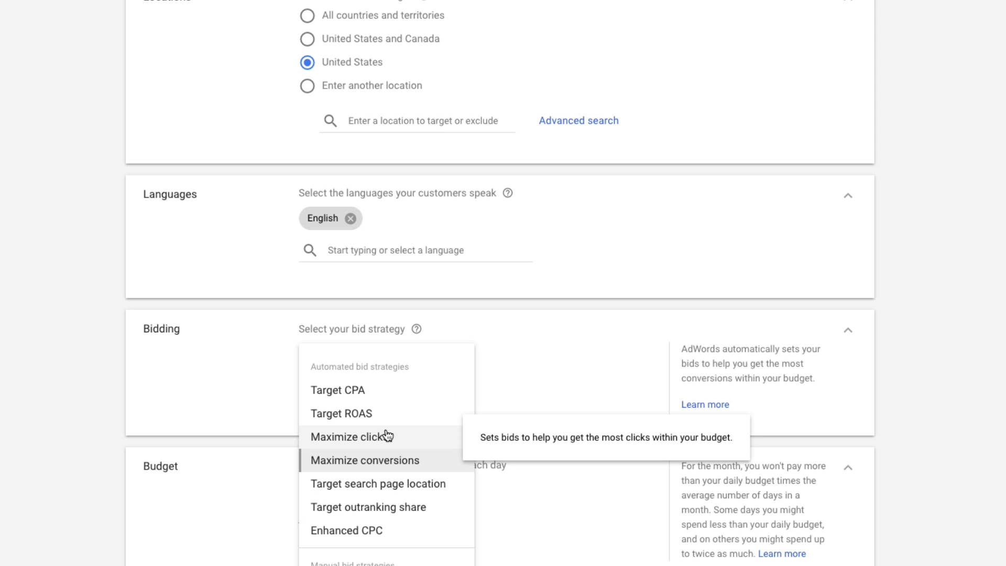
pyautogui.click(330, 460)
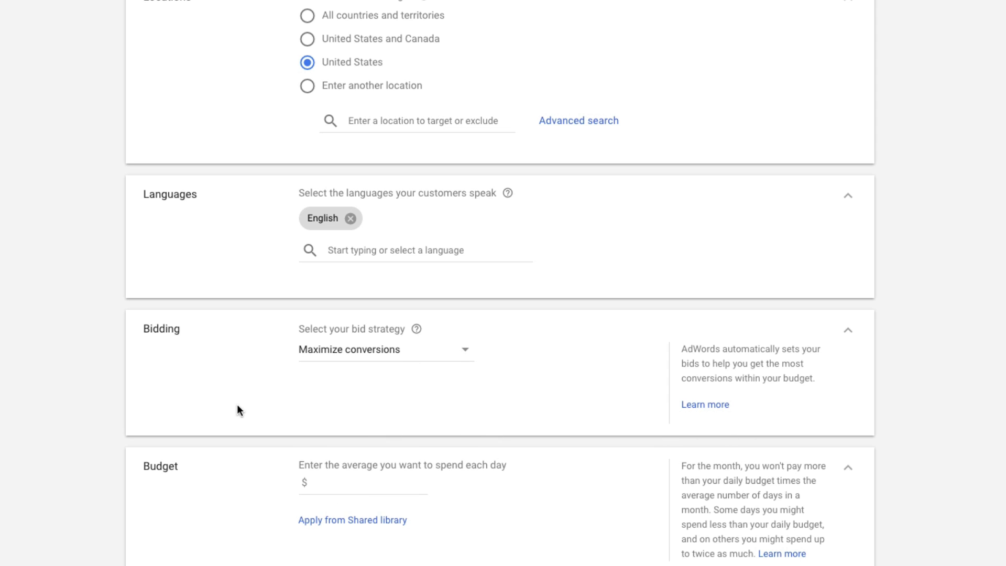
# - Enter 10 in the Budget field as the average daily budget
pyautogui.scroll(-3, 162, 386)
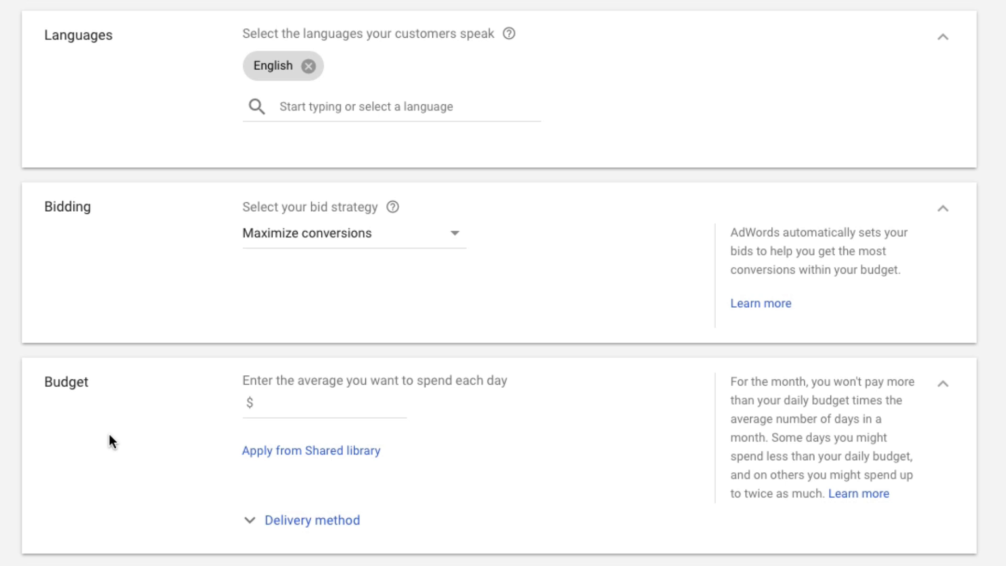
pyautogui.click(273, 407)
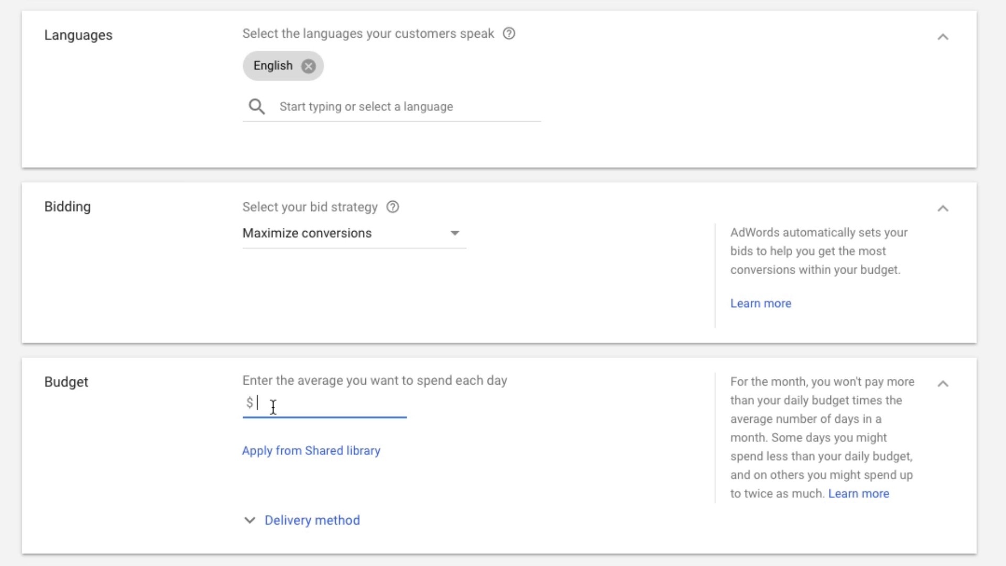
pyautogui.write('10')
pyautogui.scroll(-2, 126, 479)
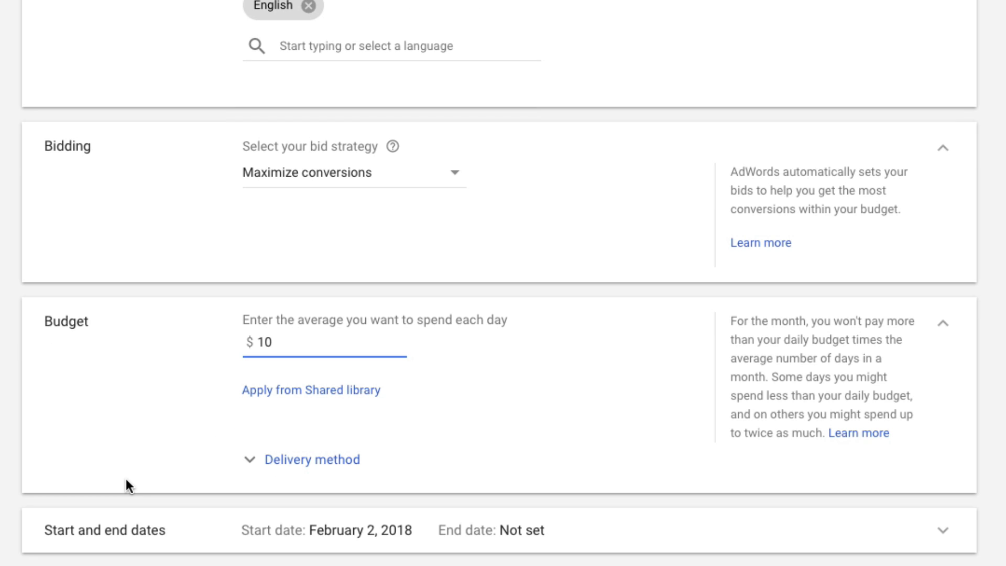
pyautogui.click(254, 464)
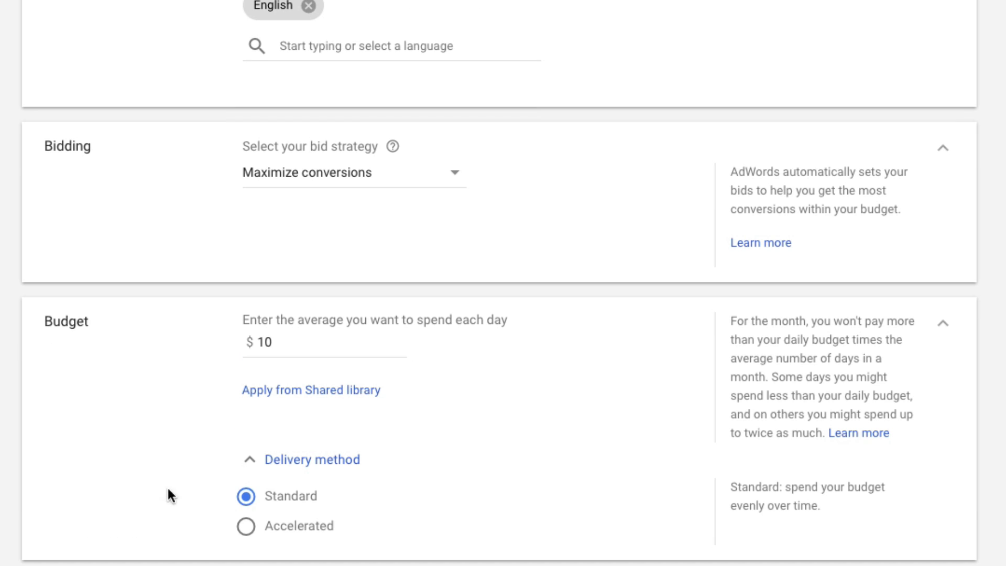
pyautogui.click(249, 460)
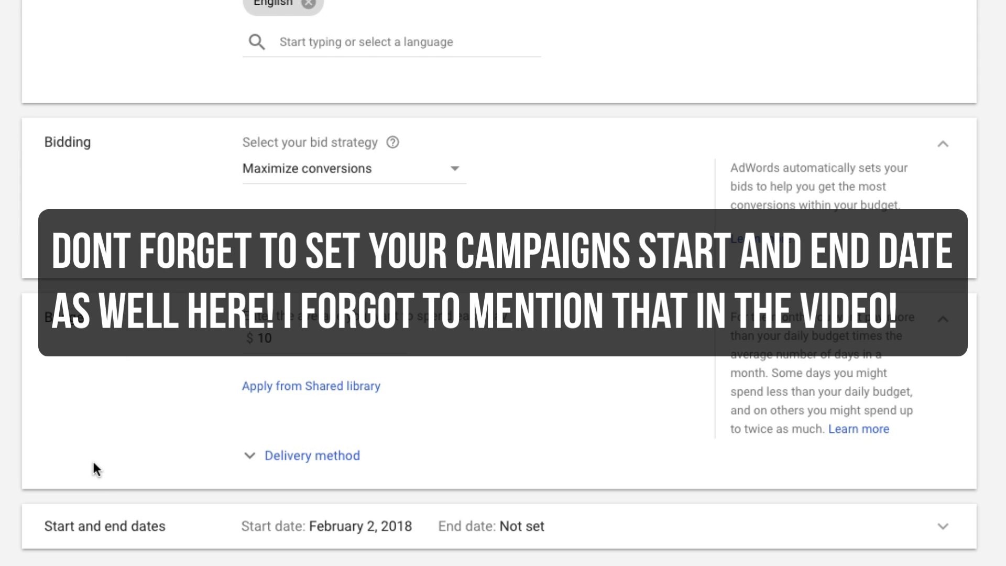
# - Scroll down the campaign settings to the Sitelinks, Callouts and Calls extension cards
pyautogui.scroll(-2, 96, 471)
pyautogui.scroll(-5, 502, 283)
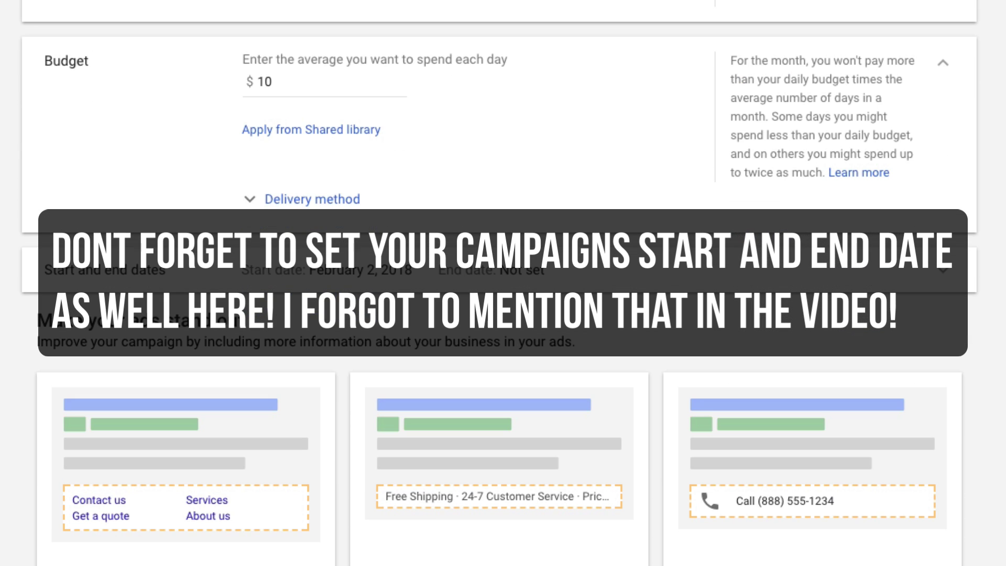
pyautogui.scroll(-4, 503, 283)
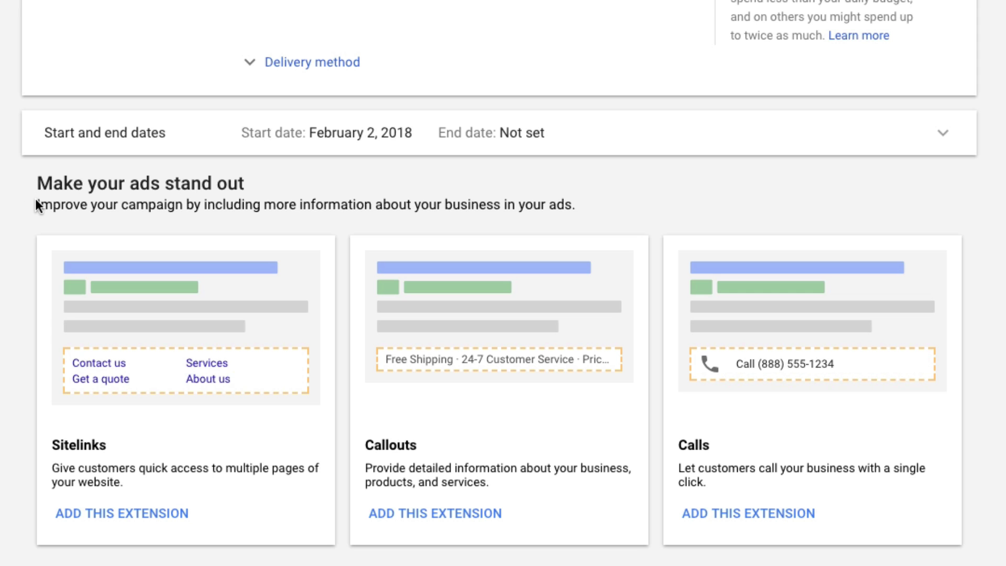
pyautogui.scroll(-3, 21, 209)
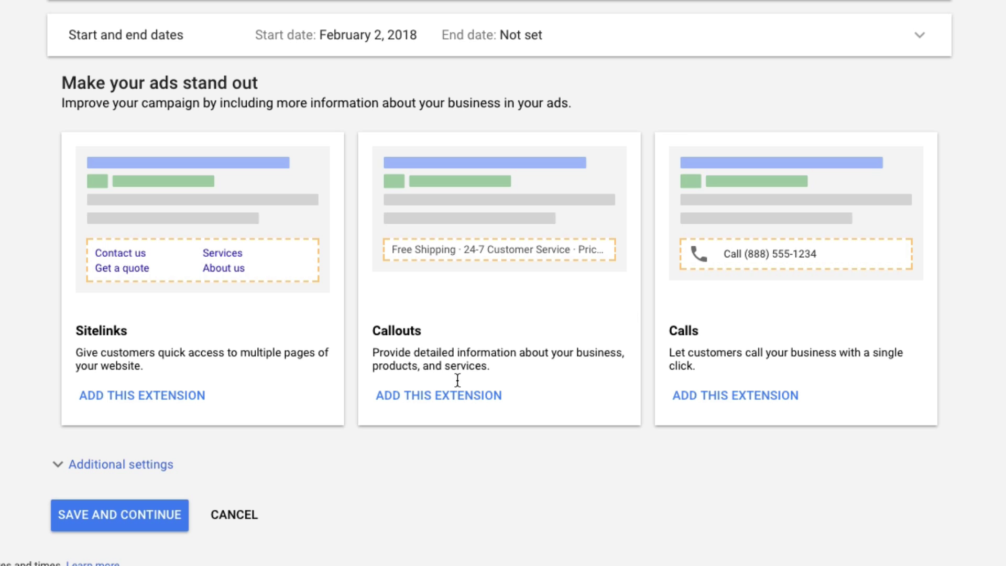
# - Add callout and call extensions, then save the settings and continue to ad groups
pyautogui.click(432, 396)
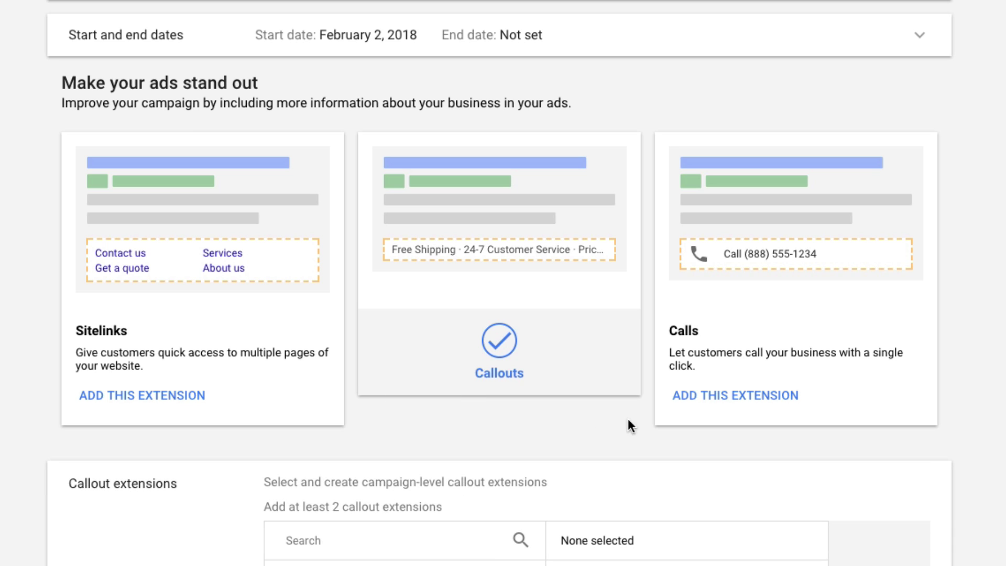
pyautogui.click(695, 401)
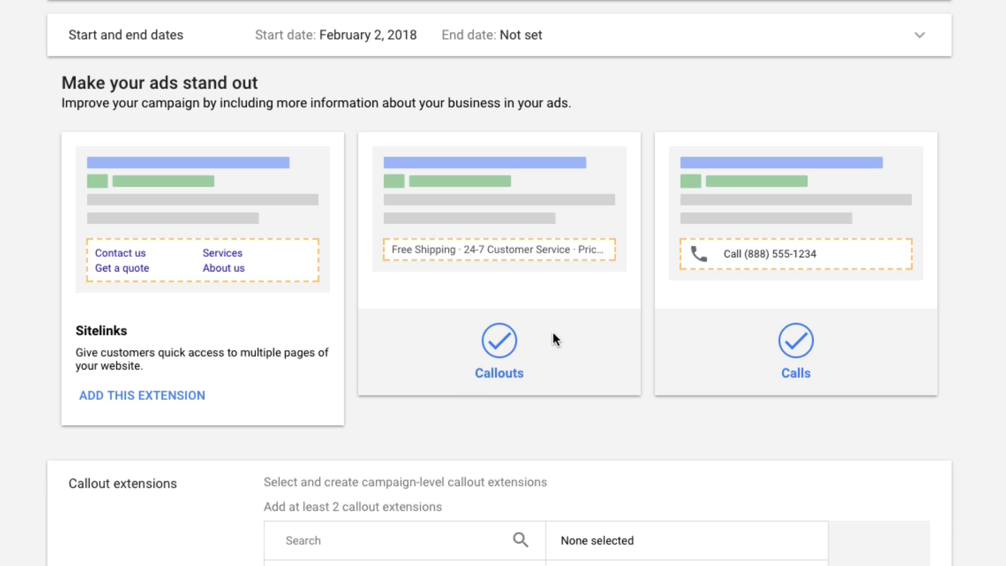
pyautogui.scroll(-2, 552, 325)
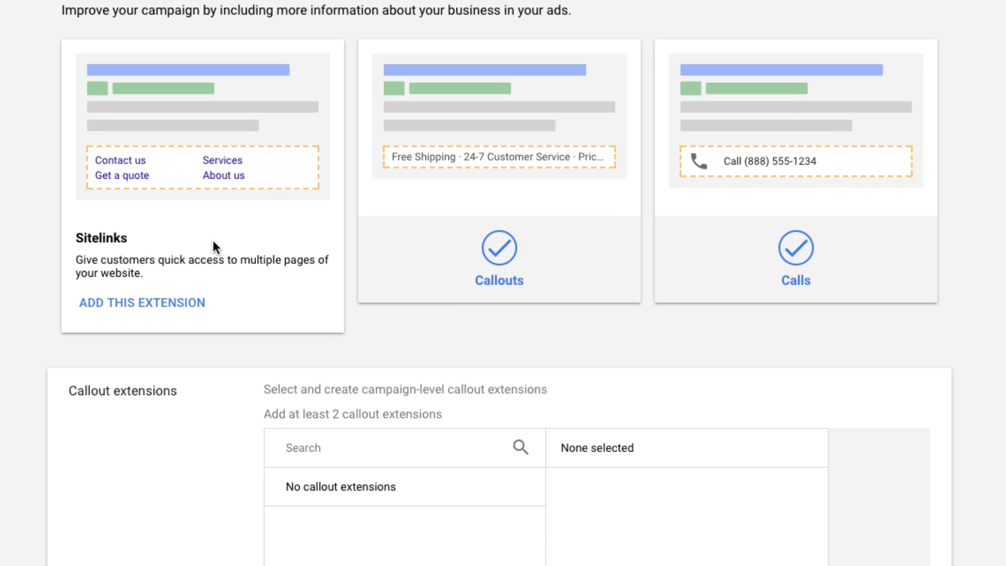
pyautogui.scroll(-4, 105, 218)
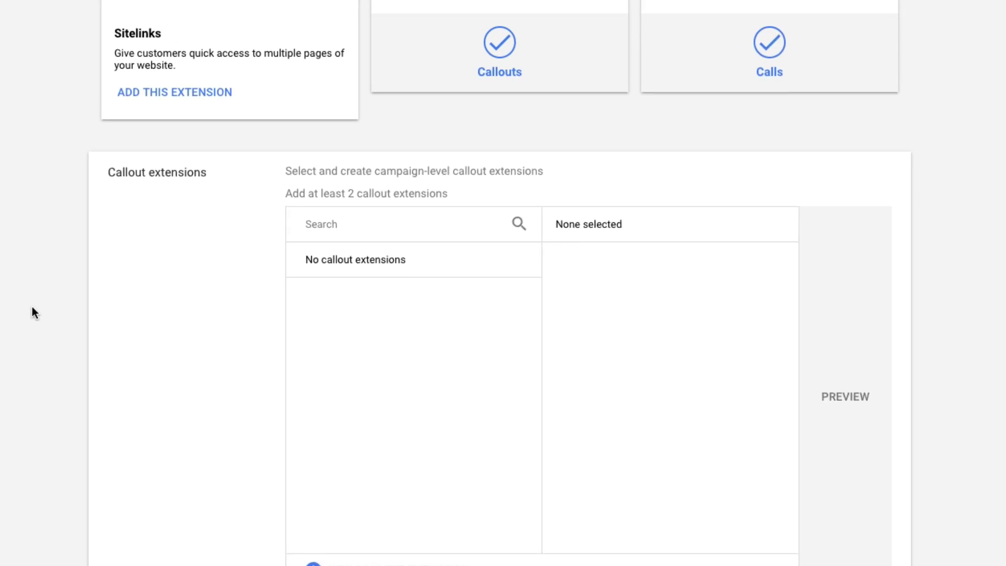
pyautogui.scroll(-1, 44, 323)
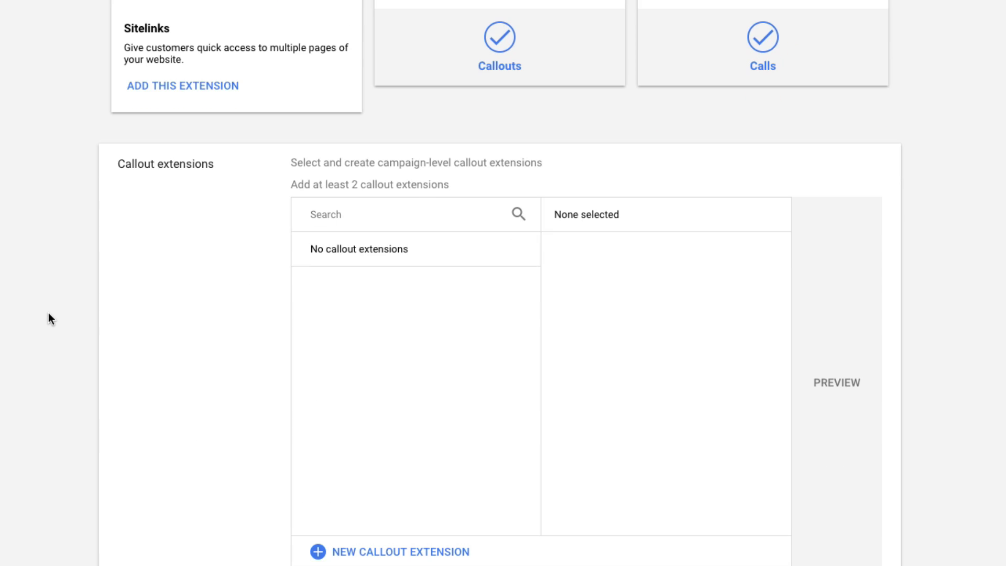
pyautogui.scroll(-10, 48, 314)
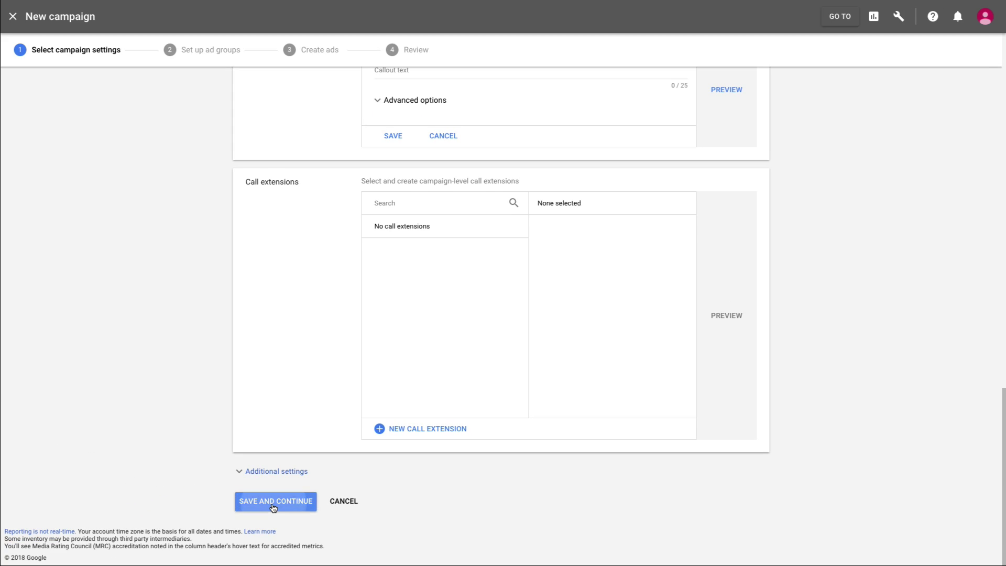
pyautogui.click(266, 506)
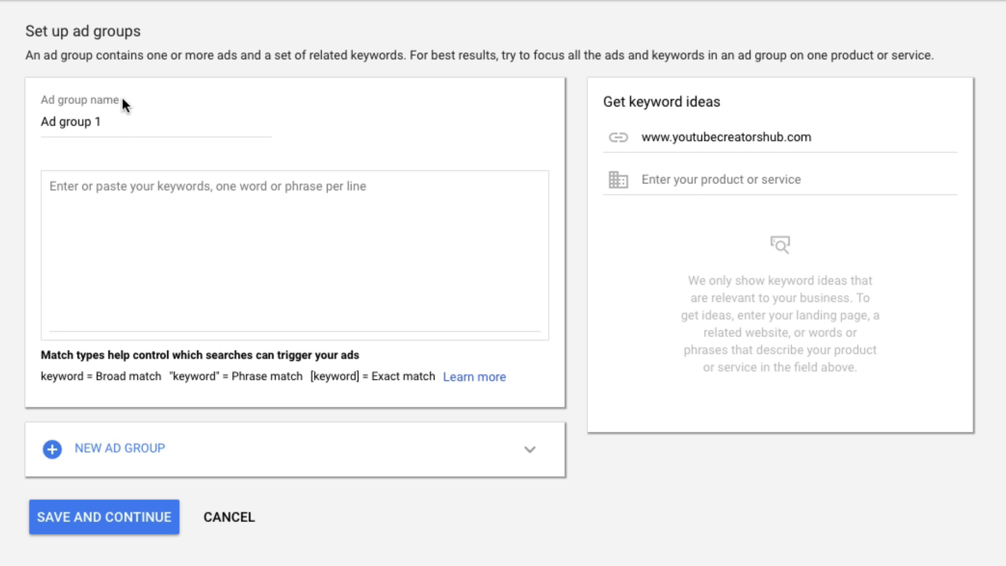
# - Rename the ad group 'Product a 1' and add keywords youtube service, youtube training, youtube consulting
pyautogui.moveTo(121, 123); pyautogui.dragTo(21, 122)
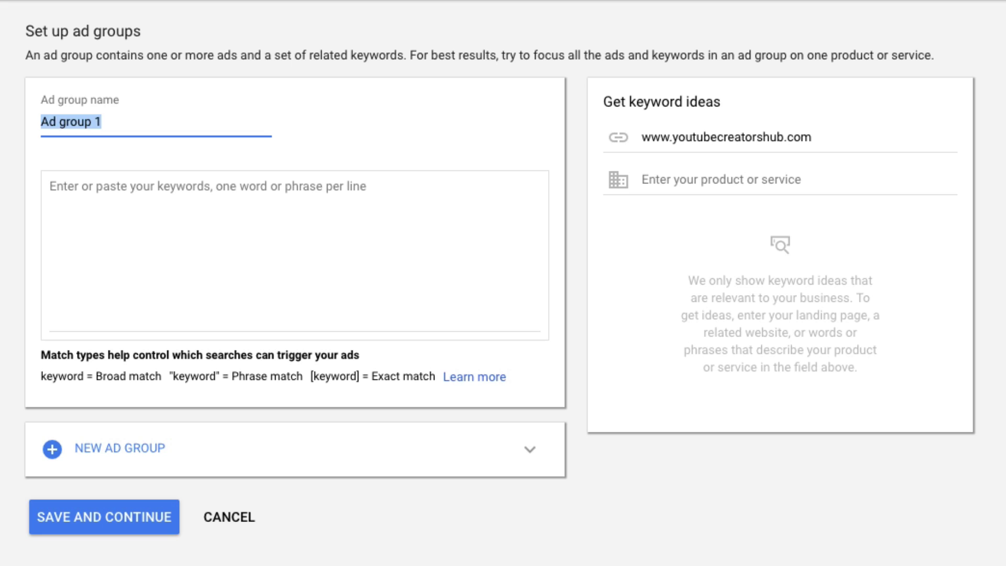
pyautogui.write('Product ')
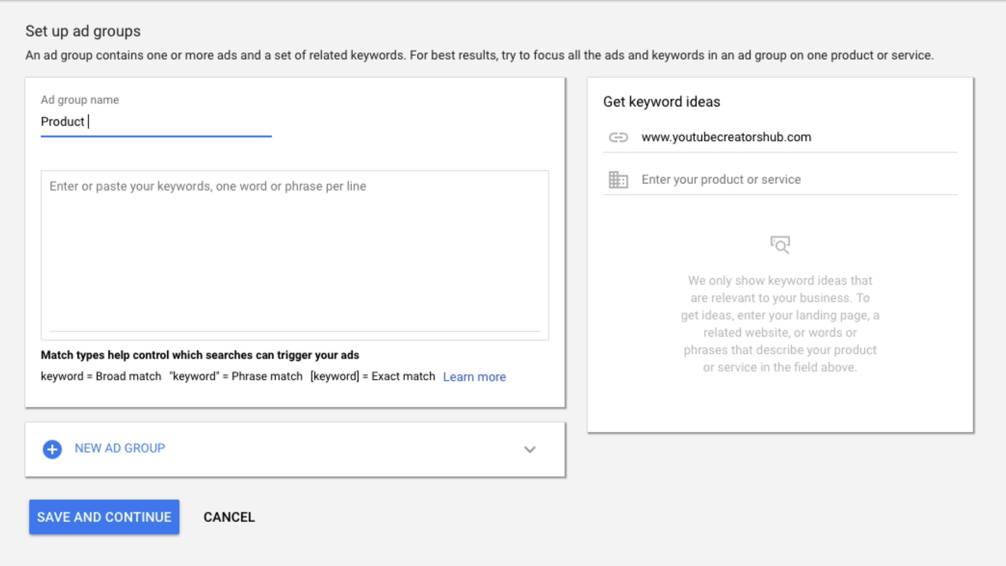
pyautogui.write('a 1')
pyautogui.click(165, 262)
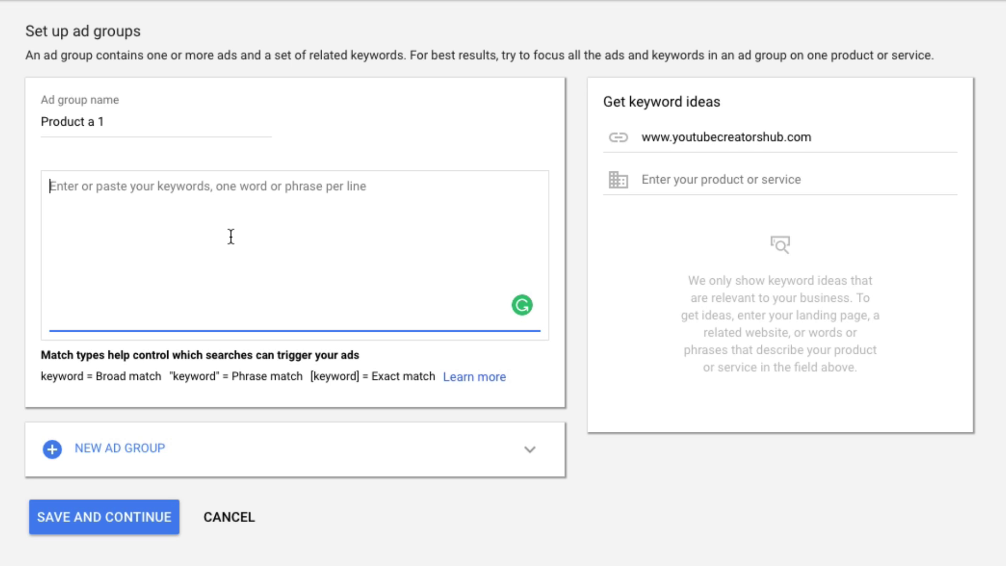
pyautogui.write('youtube')
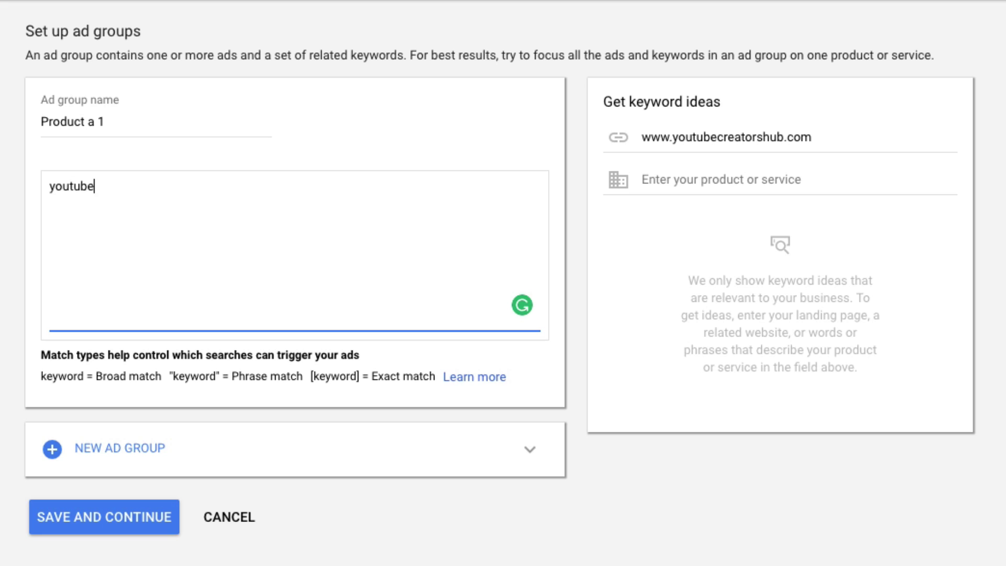
pyautogui.write(' service')
pyautogui.press('Return')
pyautogui.write('youtube training')
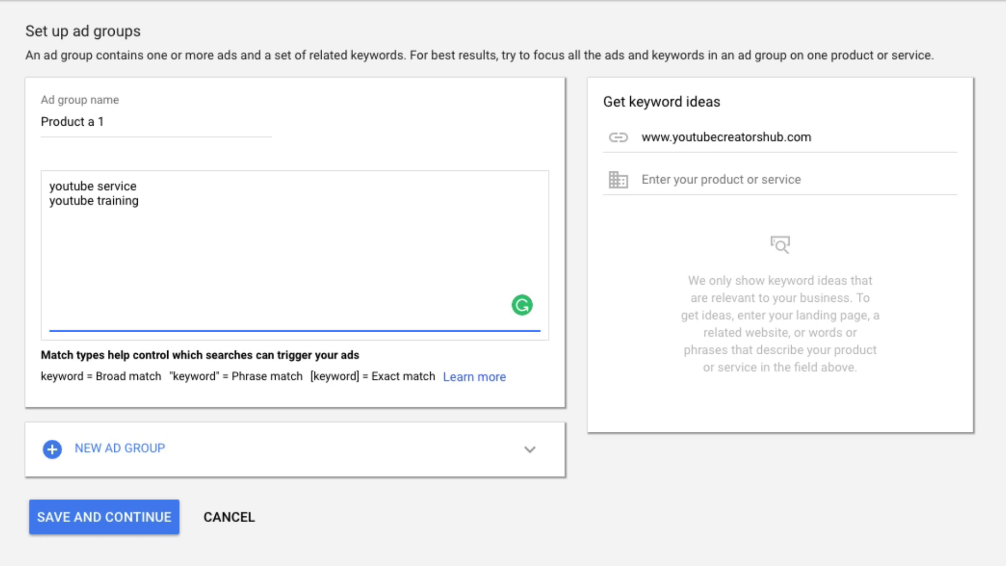
pyautogui.press('Return')
pyautogui.write('youtube consulting')
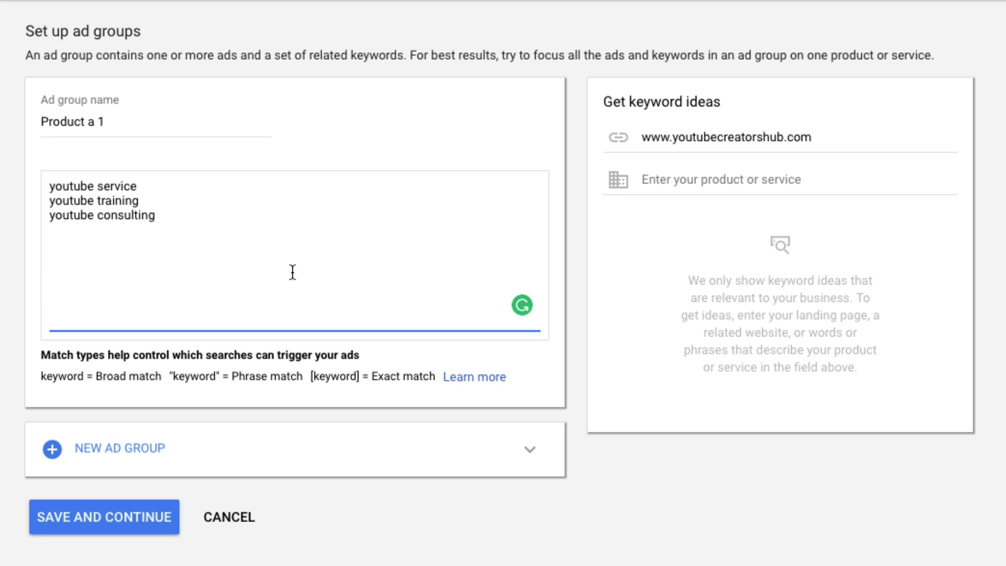
pyautogui.click(683, 175)
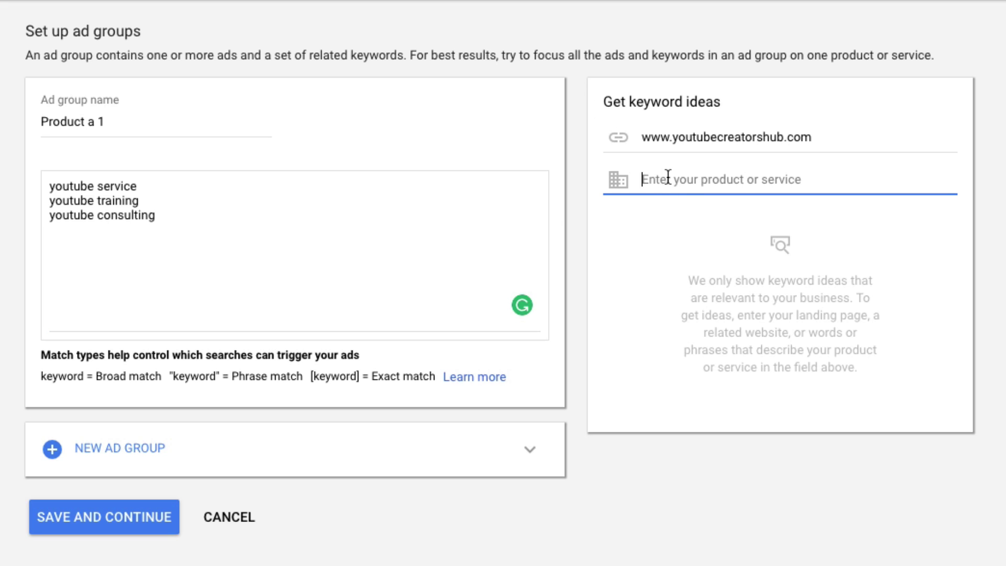
# - Copy youtube consulting into the product field and load keyword ideas for it
pyautogui.moveTo(155, 217); pyautogui.dragTo(46, 213)
pyautogui.rightClick(72, 215)
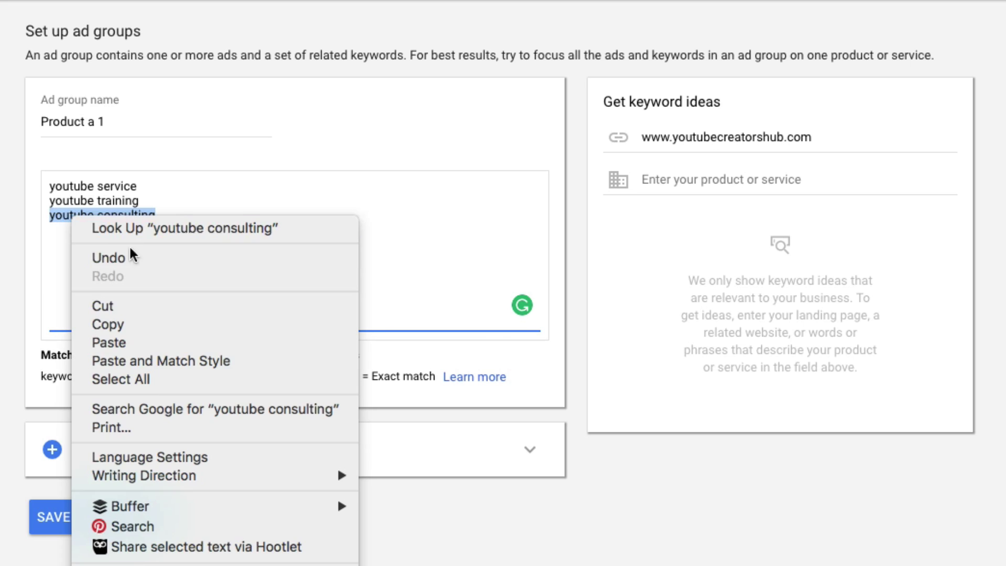
pyautogui.click(129, 325)
pyautogui.rightClick(664, 179)
pyautogui.click(705, 276)
pyautogui.click(757, 234)
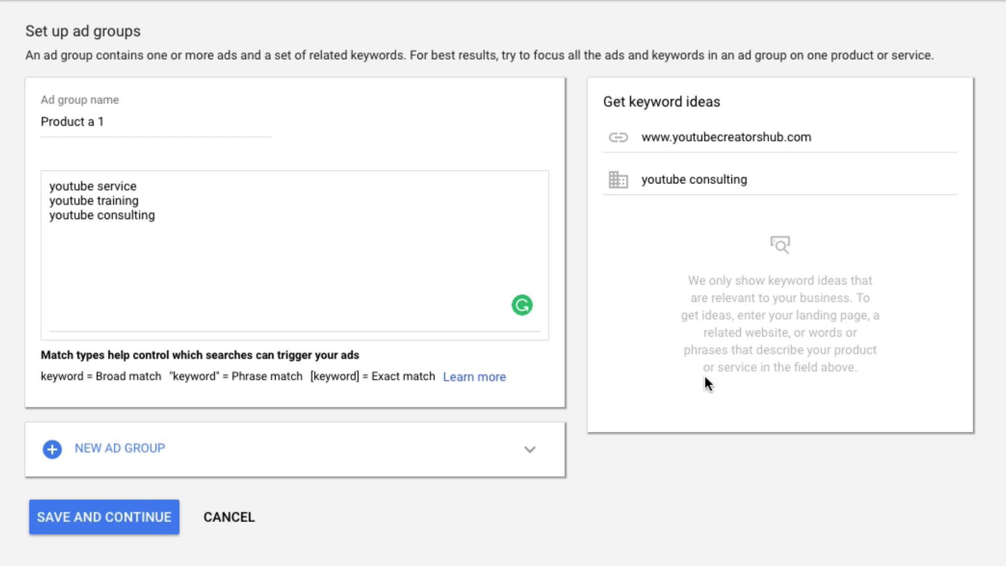
# - Replace the product with 'bracelet' and load its keyword ideas
pyautogui.moveTo(743, 179); pyautogui.dragTo(466, 161)
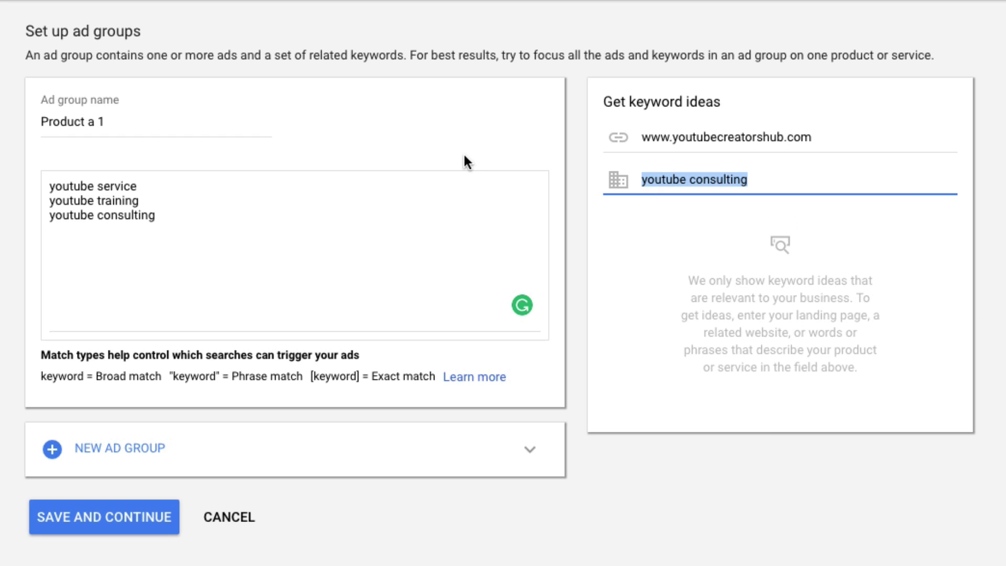
pyautogui.write('bracelet')
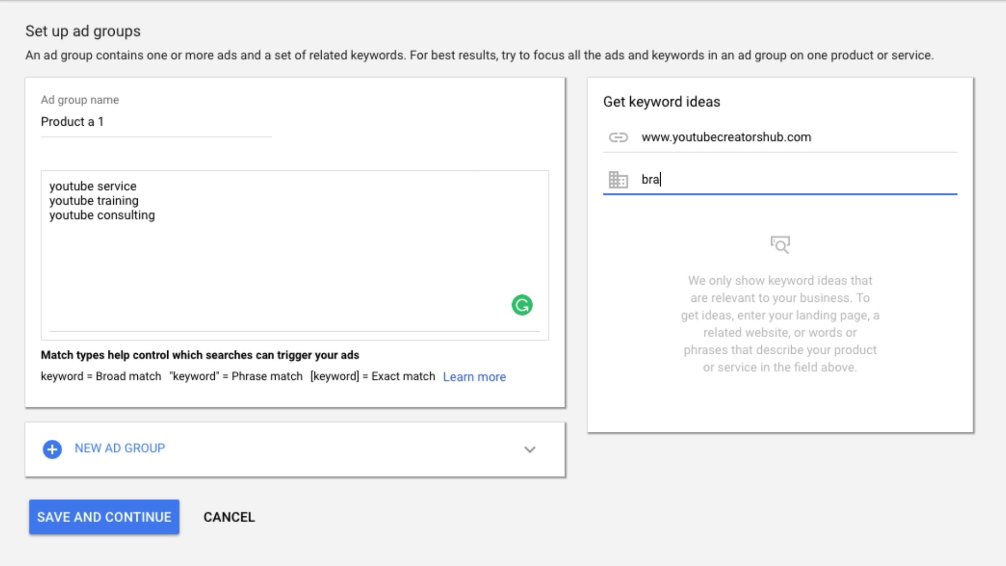
pyautogui.click(737, 336)
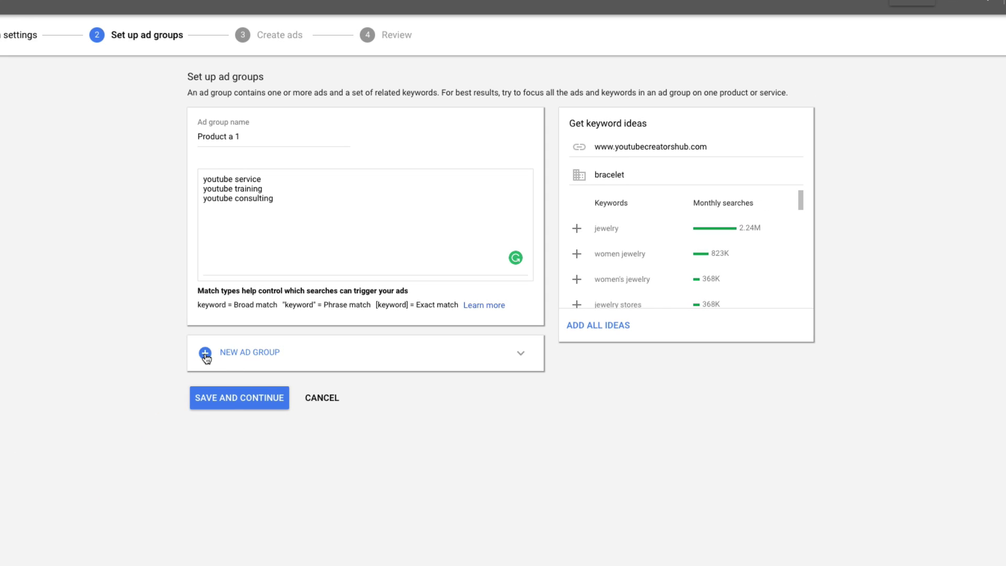
pyautogui.click(205, 352)
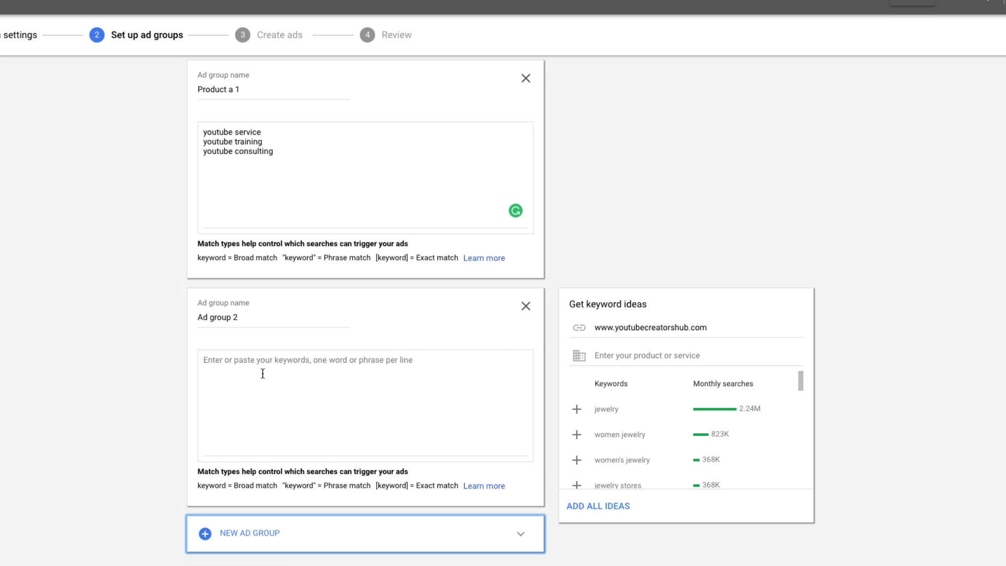
pyautogui.click(258, 402)
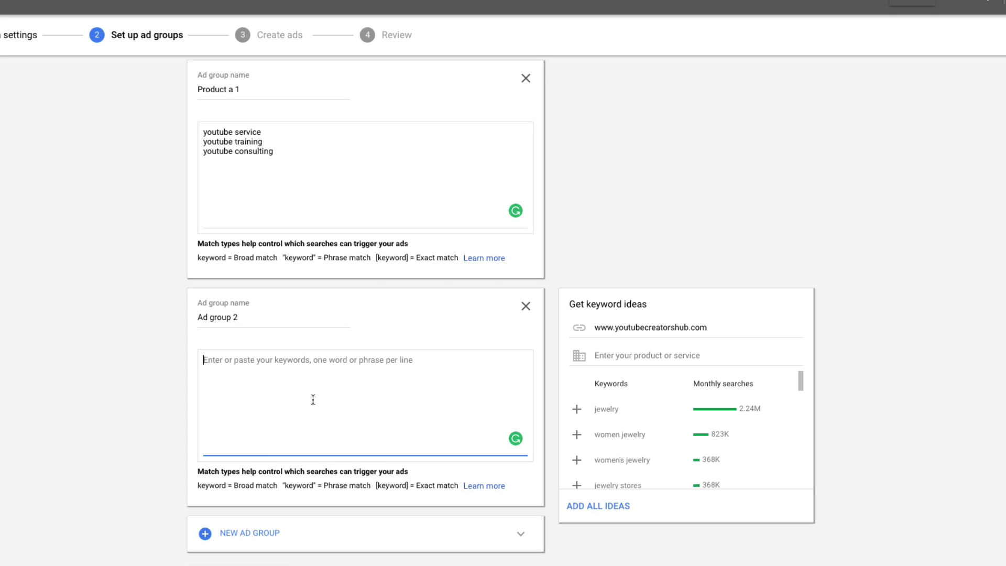
pyautogui.click(525, 306)
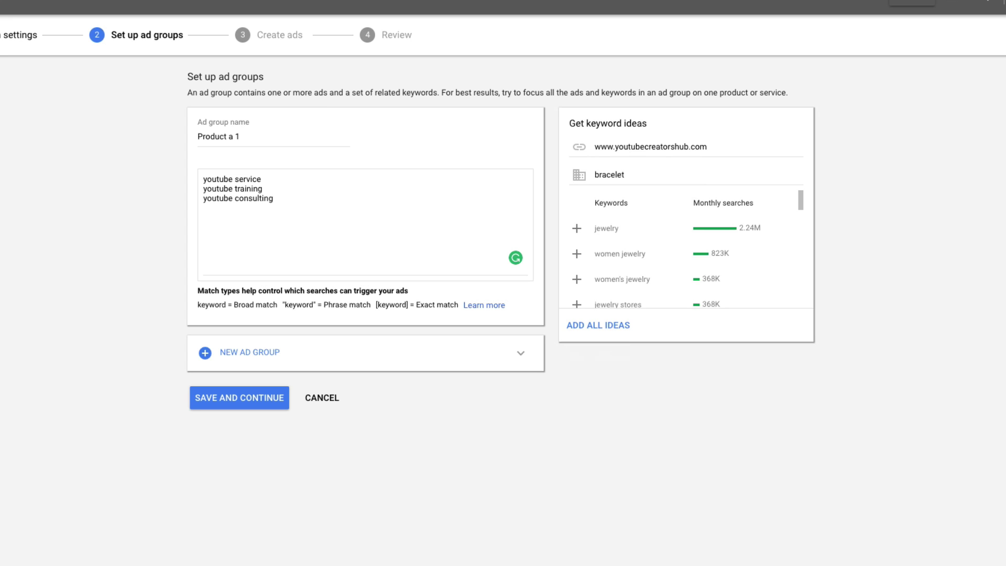
# - Save the ad group and begin the new text ad at its Final URL field
pyautogui.click(225, 400)
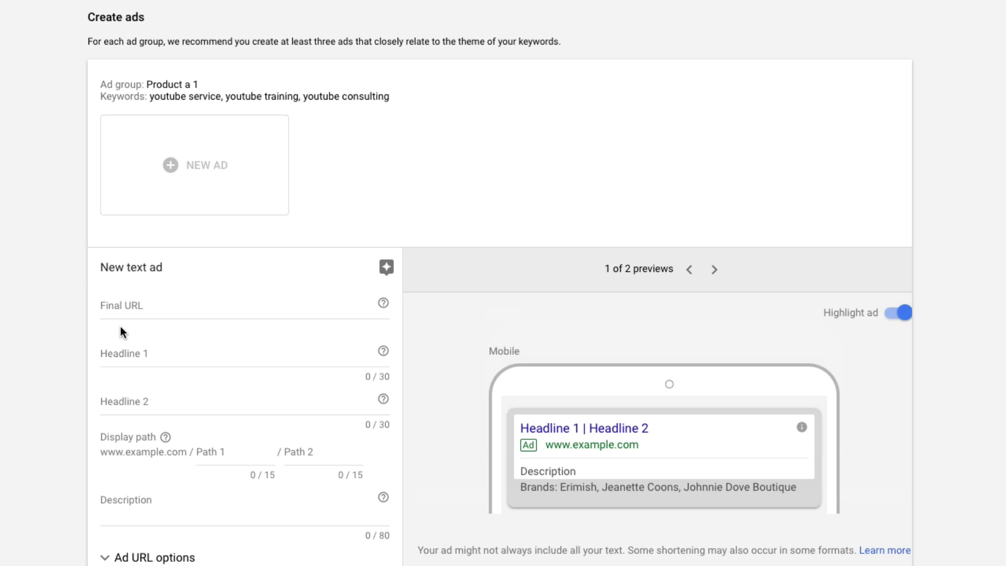
pyautogui.click(121, 306)
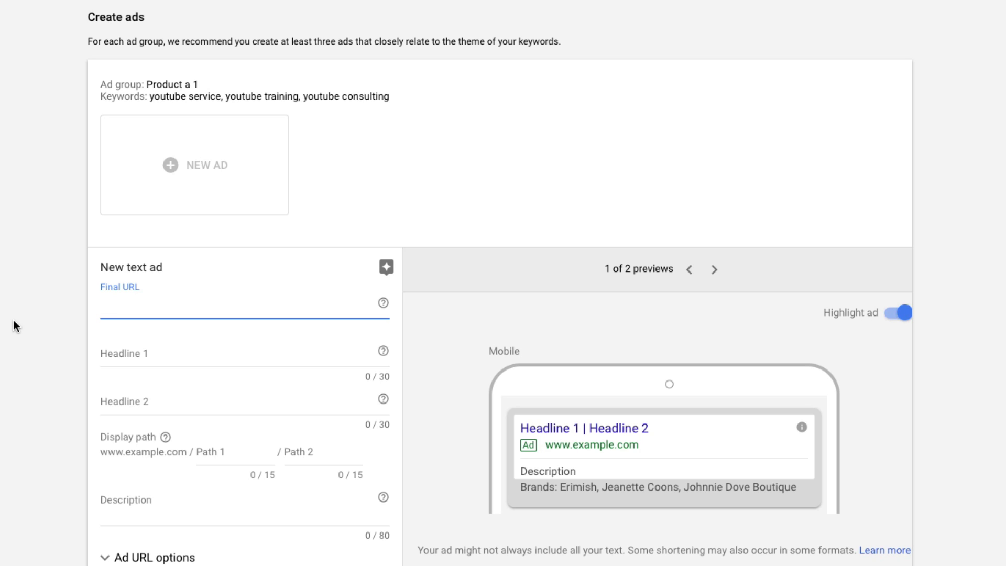
pyautogui.write('www.youtubecreatorshub.com')
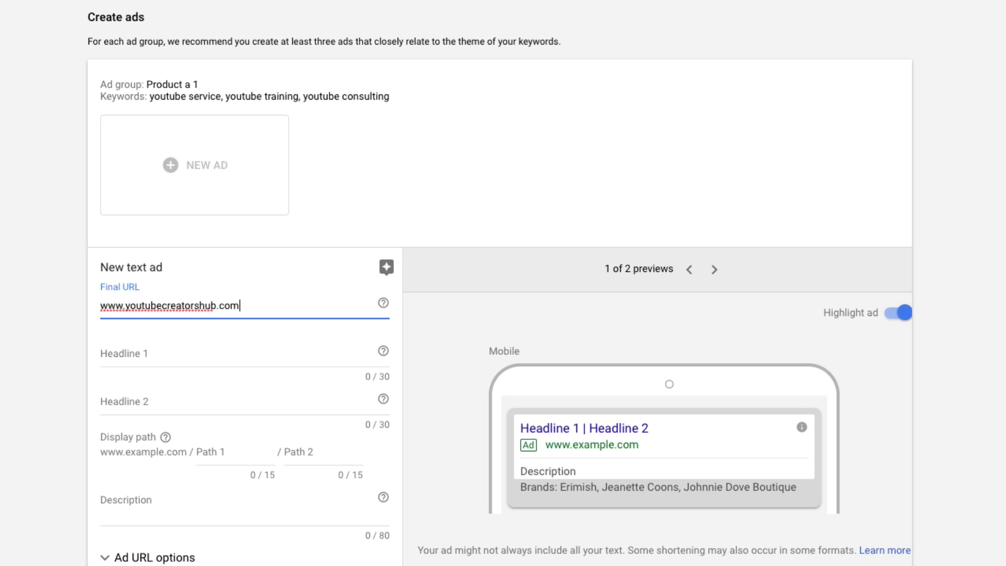
pyautogui.write('/consulting')
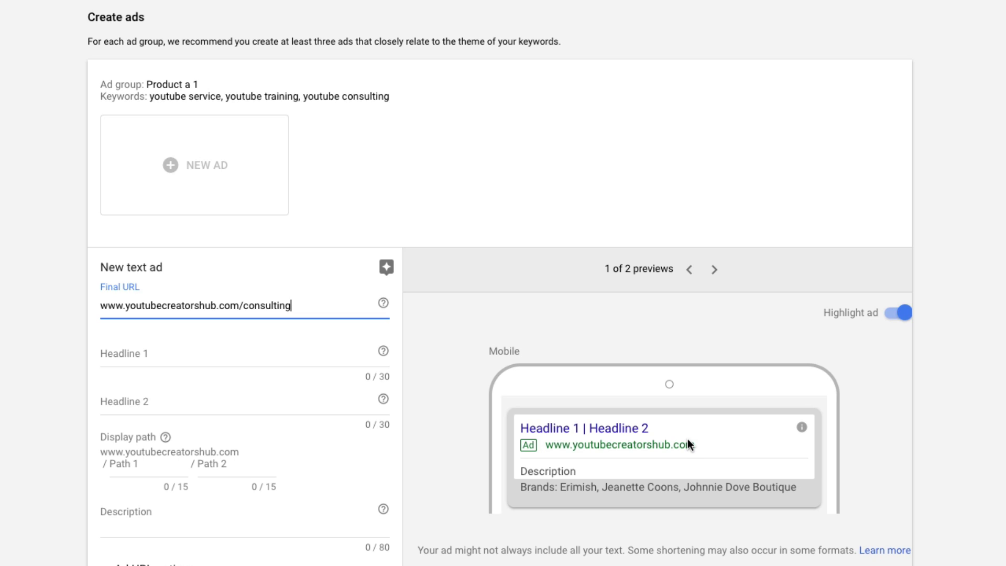
pyautogui.click(114, 351)
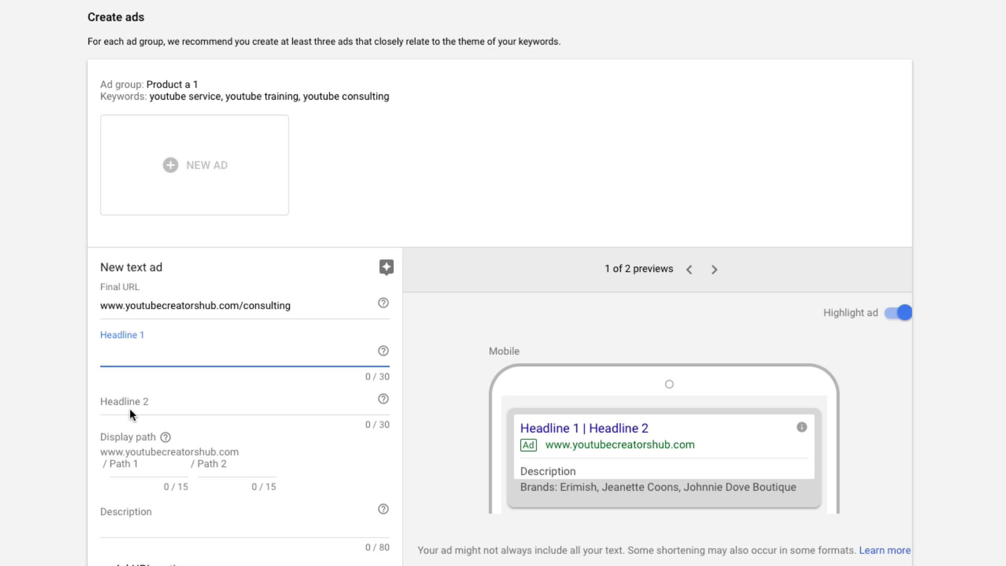
pyautogui.write('CLIC')
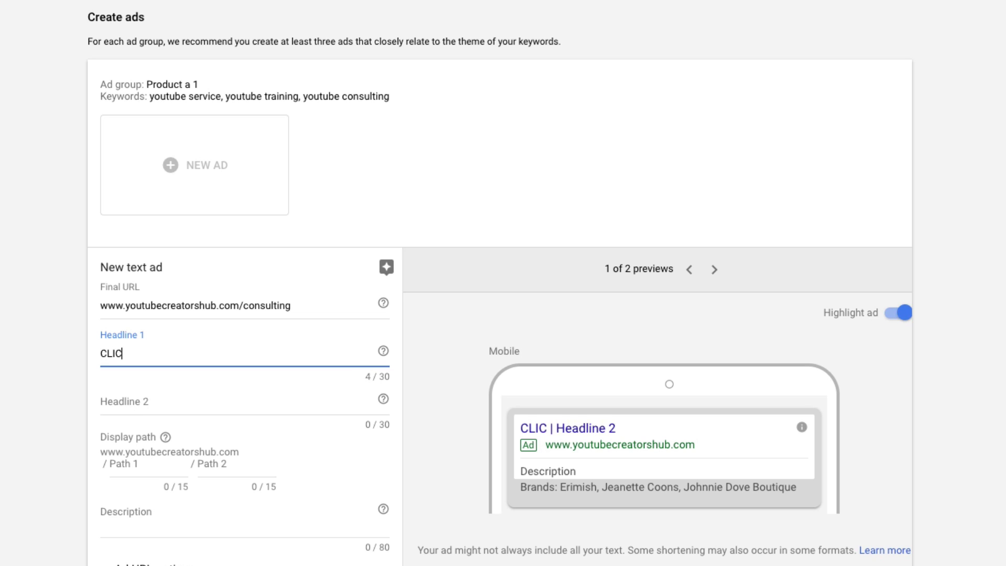
pyautogui.write('K HERE NO')
pyautogui.press('BackSpace')
pyautogui.press('BackSpace')
pyautogui.write('HERE NOW')
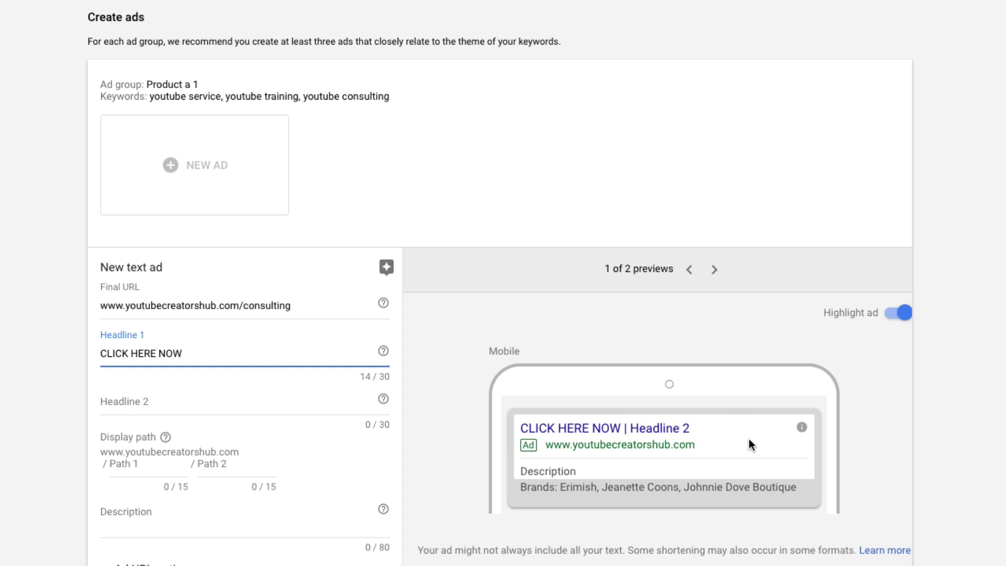
# - Add Headline 2 CLICK MAGIC, then check the Display path help and go to Path 1
pyautogui.click(130, 403)
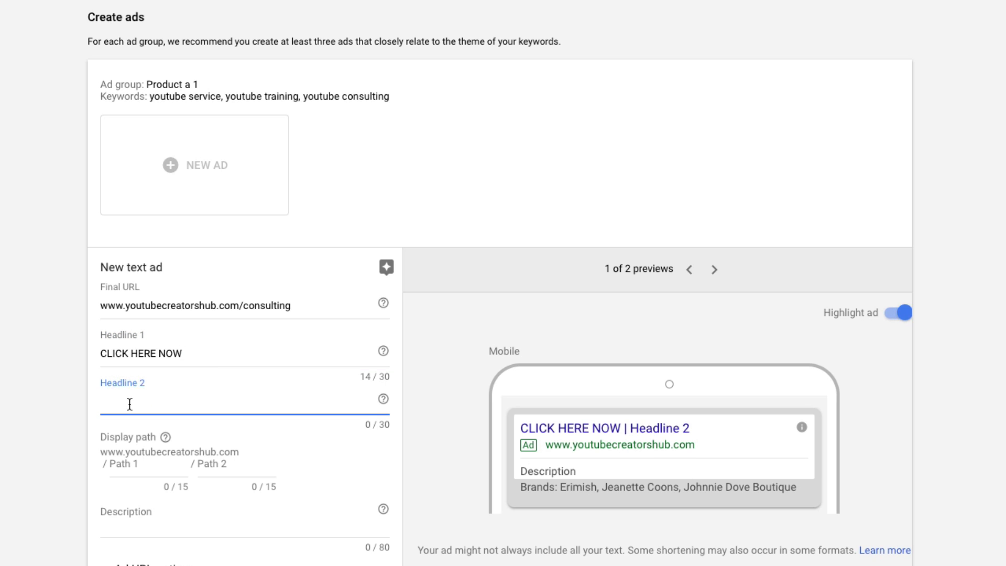
pyautogui.write('CLICK MAGIC')
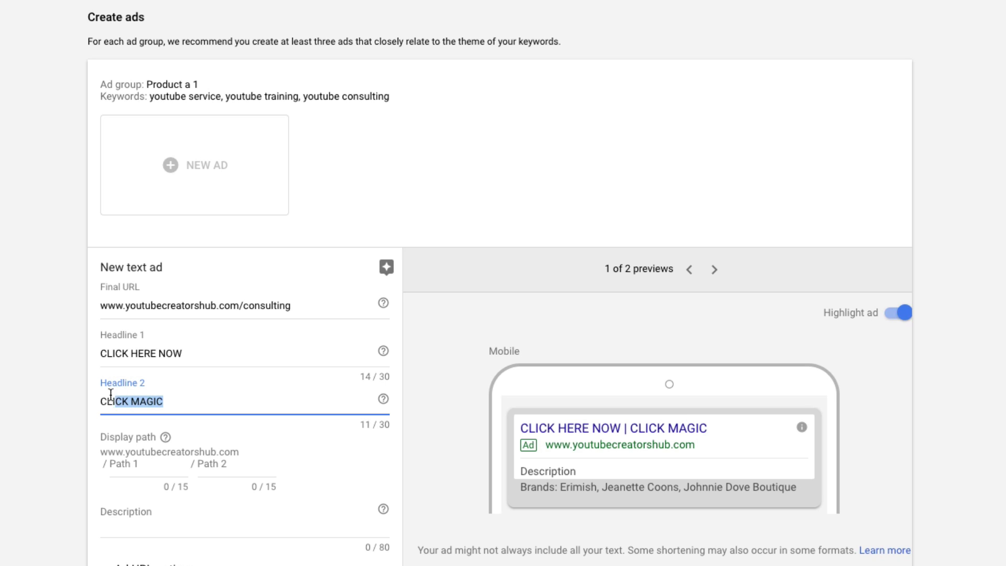
pyautogui.moveTo(184, 350); pyautogui.dragTo(60, 355)
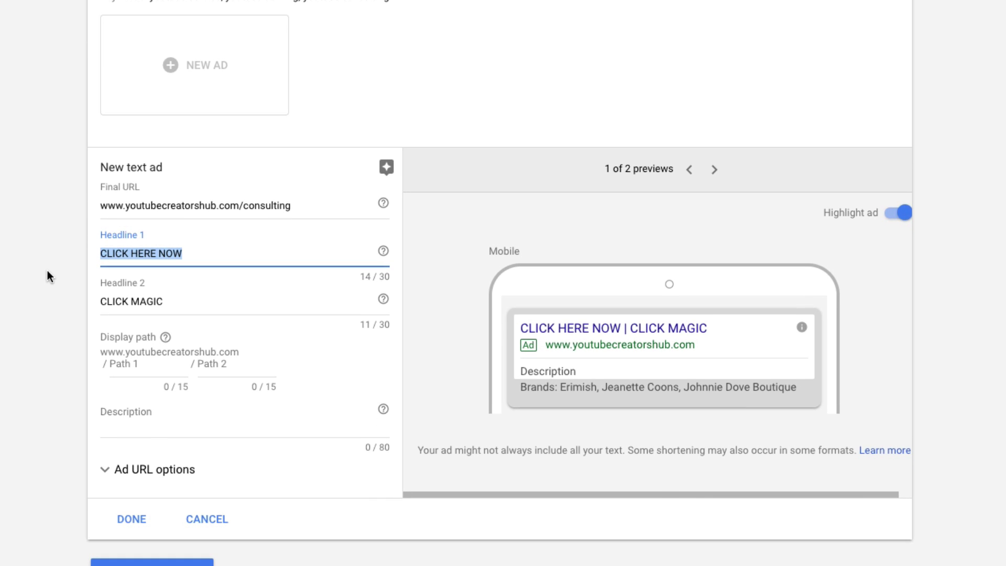
pyautogui.click(134, 340)
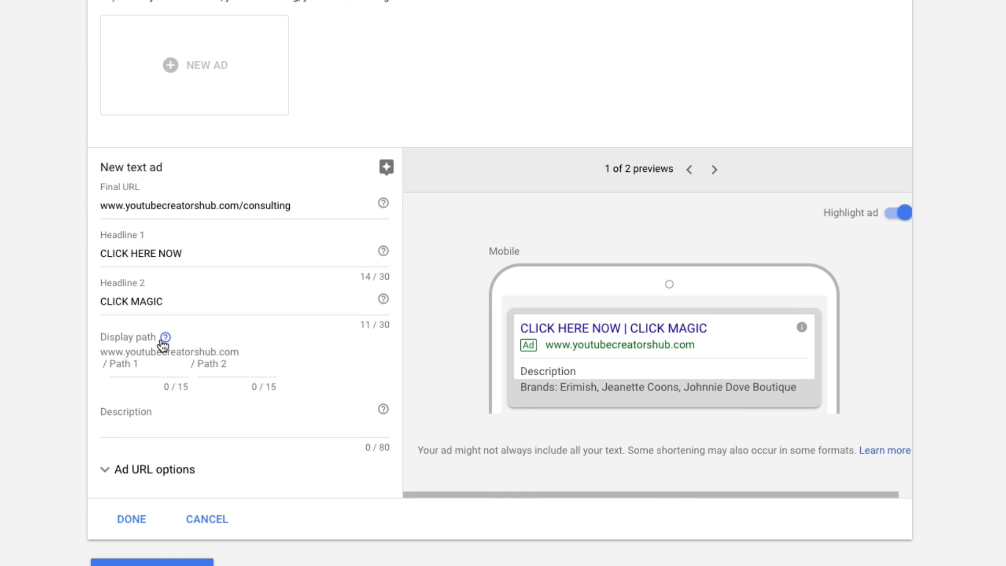
pyautogui.moveTo(165, 337)
pyautogui.click(145, 373)
# - Enter the description FREE SHIPPING/ HUGE BLOWOUT SALE and briefly check the Ad URL options
pyautogui.click(140, 421)
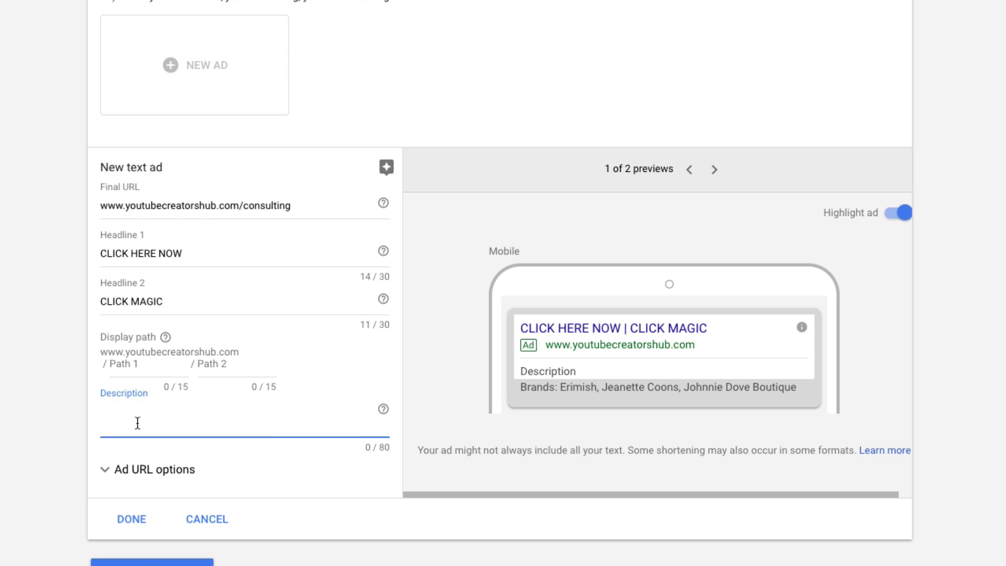
pyautogui.write('FREE SHIPPING/ ')
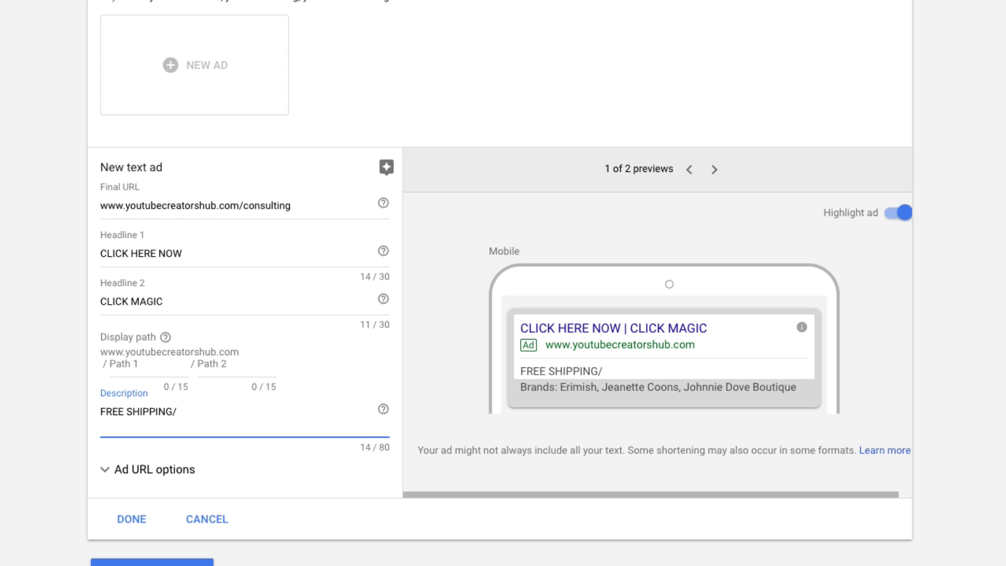
pyautogui.write('HUGE BLOWOUT SALE')
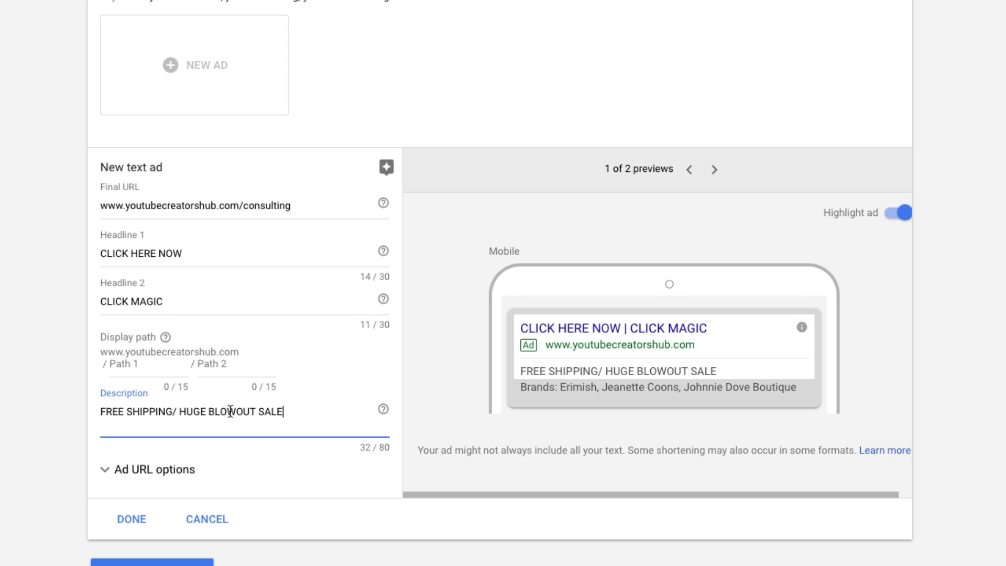
pyautogui.scroll(-2, 255, 430)
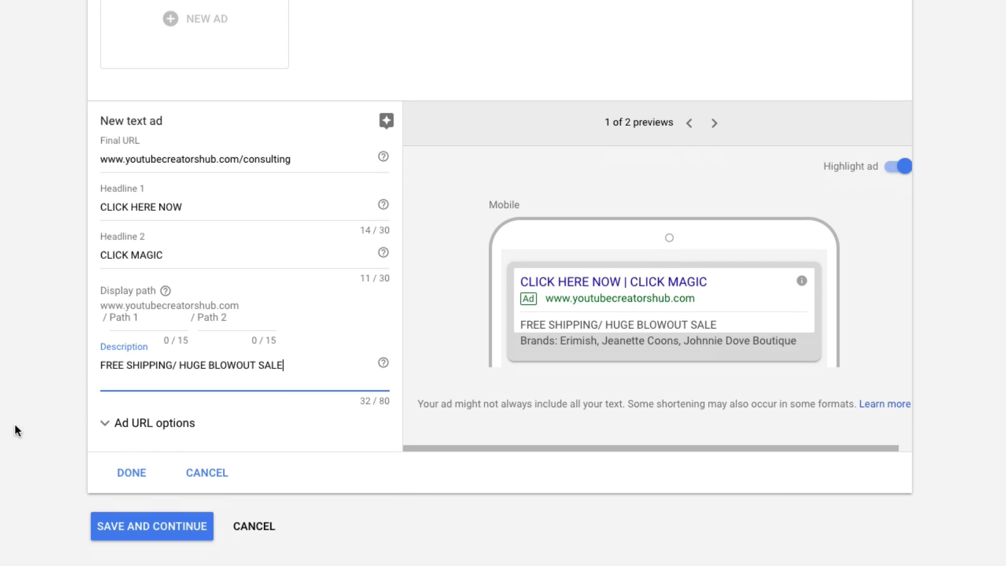
pyautogui.click(108, 425)
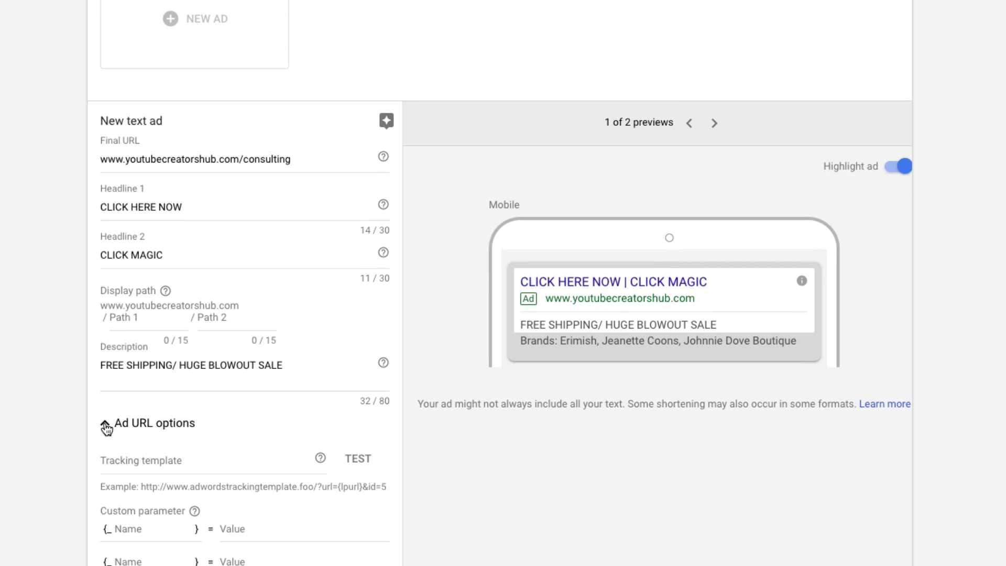
pyautogui.scroll(-3, 193, 422)
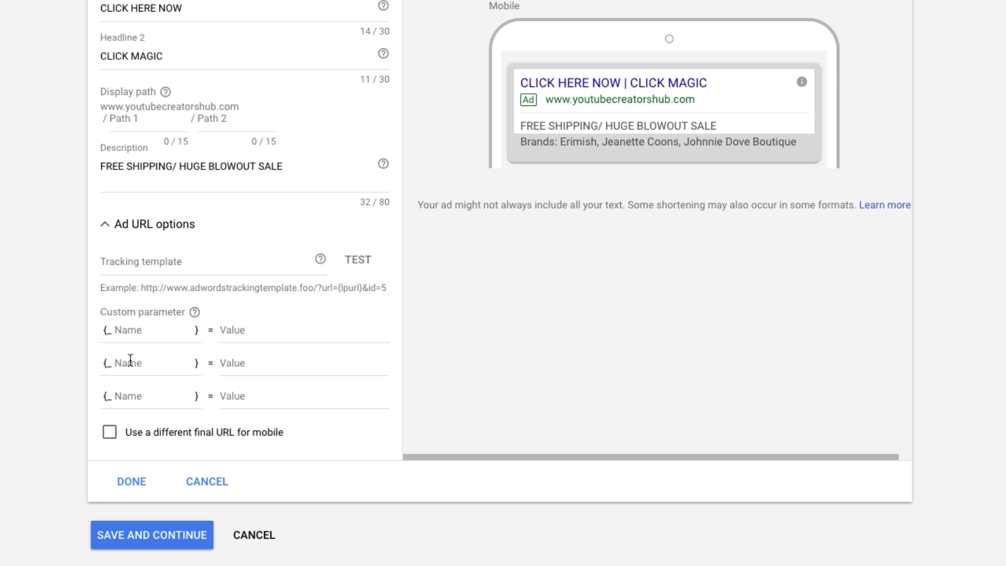
pyautogui.click(103, 224)
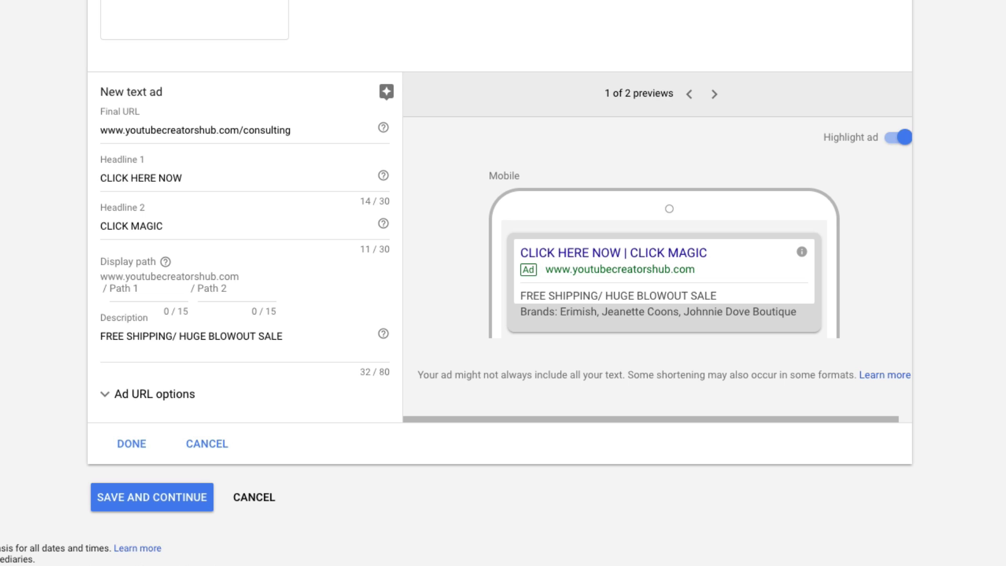
pyautogui.scroll(2, 372, 464)
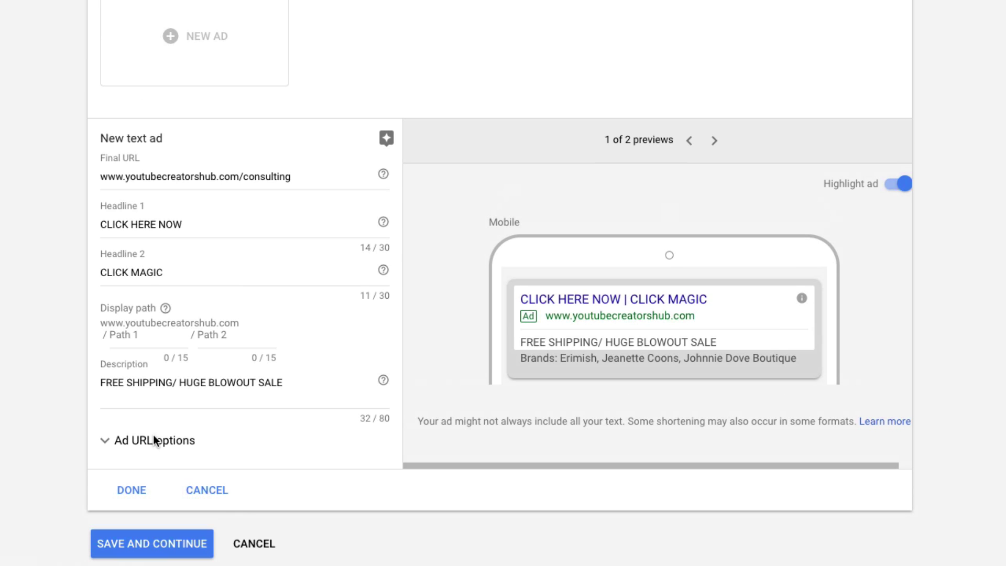
pyautogui.scroll(2, 501, 293)
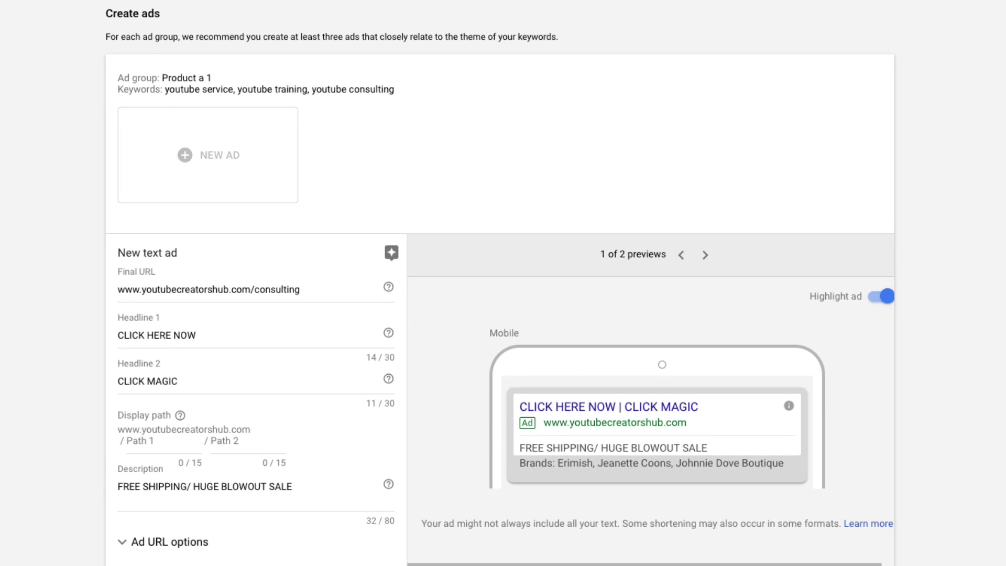
# - Save the text ad, delete its duplicate and discard a blank new ad, then continue to review
pyautogui.click(152, 481)
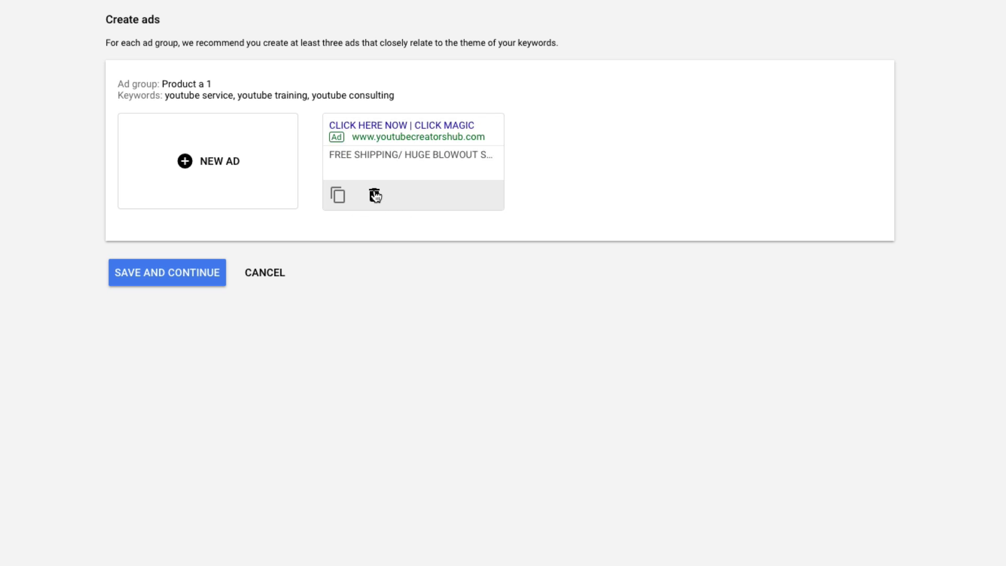
pyautogui.click(338, 197)
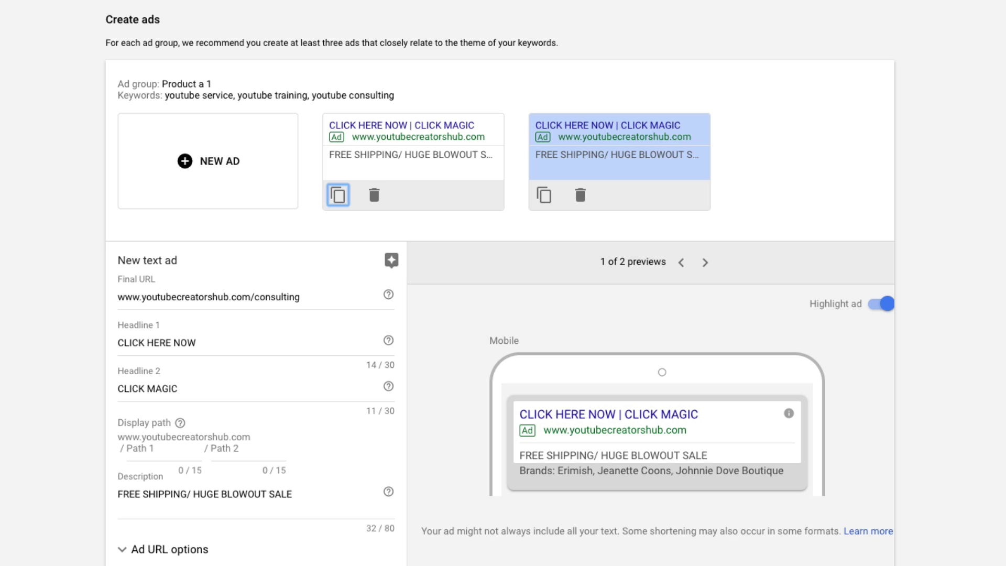
pyautogui.click(373, 195)
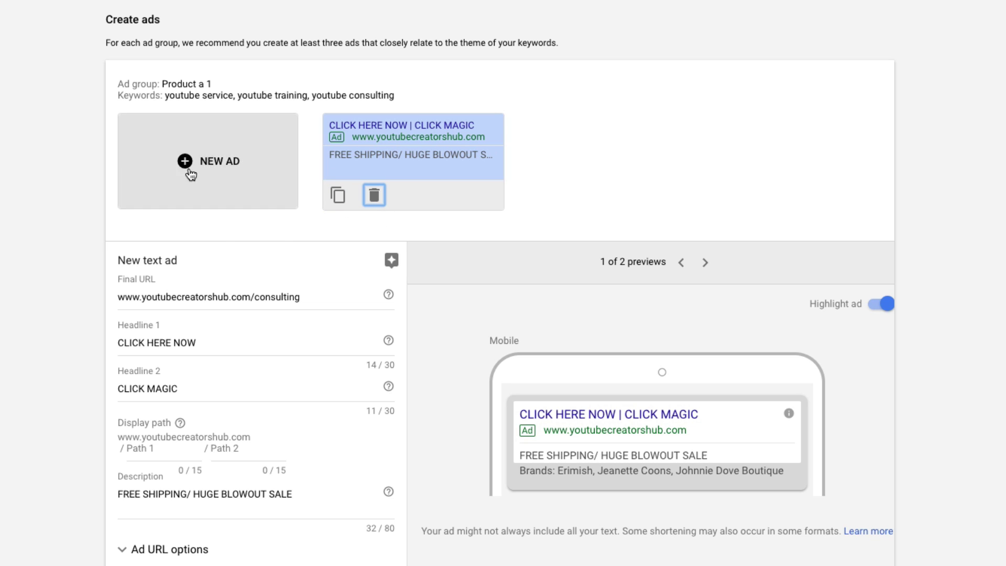
pyautogui.click(209, 197)
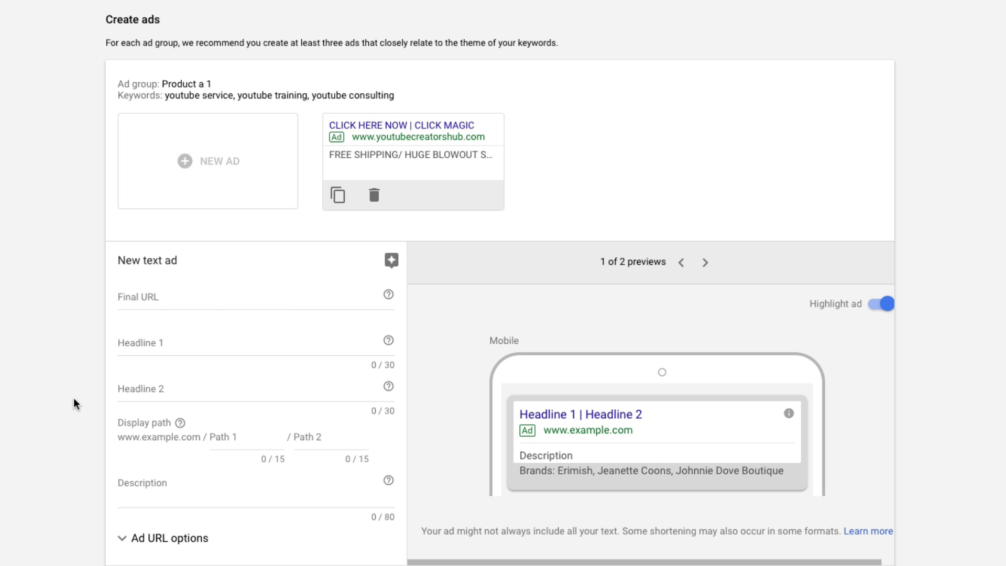
pyautogui.scroll(-1, 54, 460)
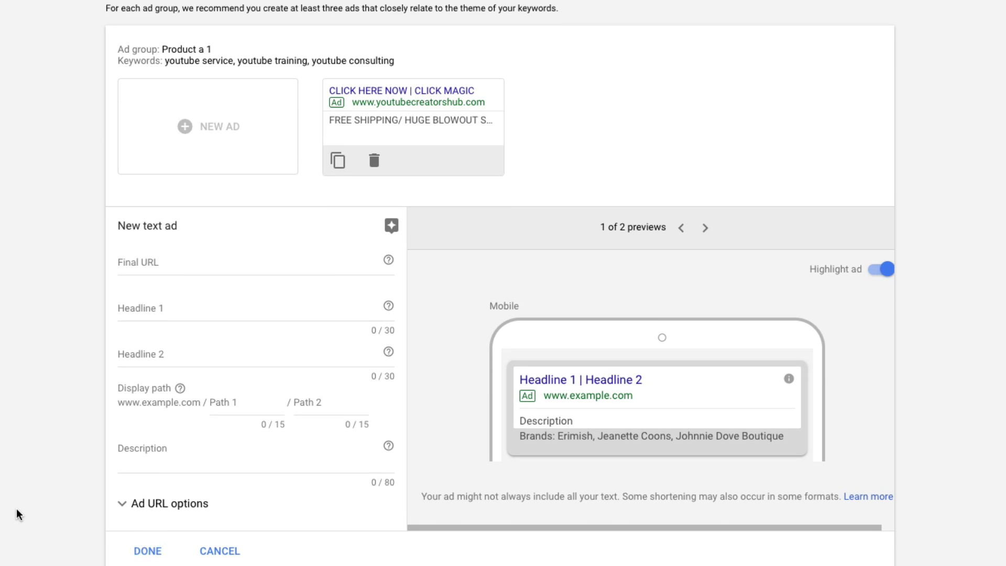
pyautogui.click(220, 551)
pyautogui.click(165, 275)
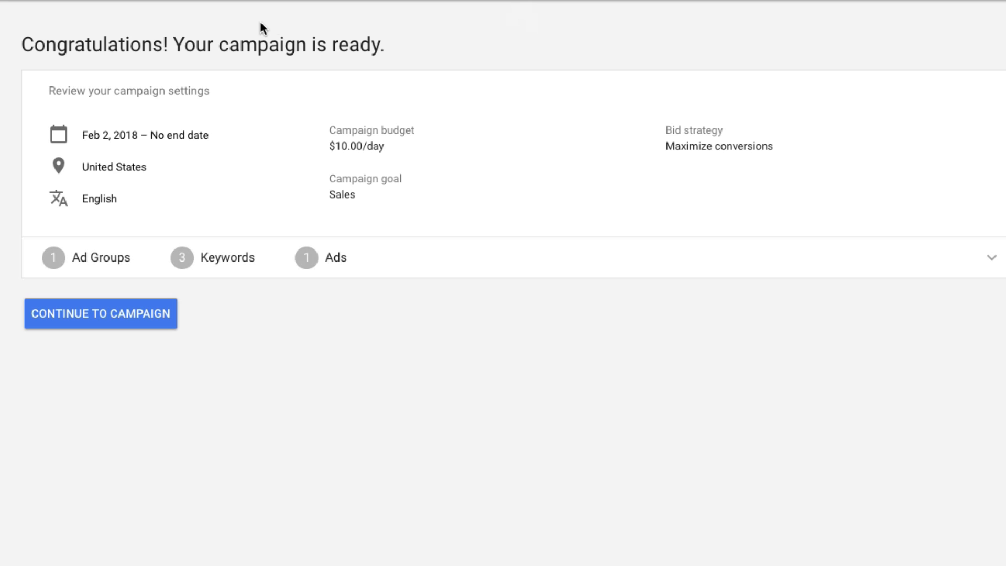
# - Highlight the review page's date range, location, budget, goal and bid strategy
pyautogui.moveTo(50, 127); pyautogui.dragTo(224, 143)
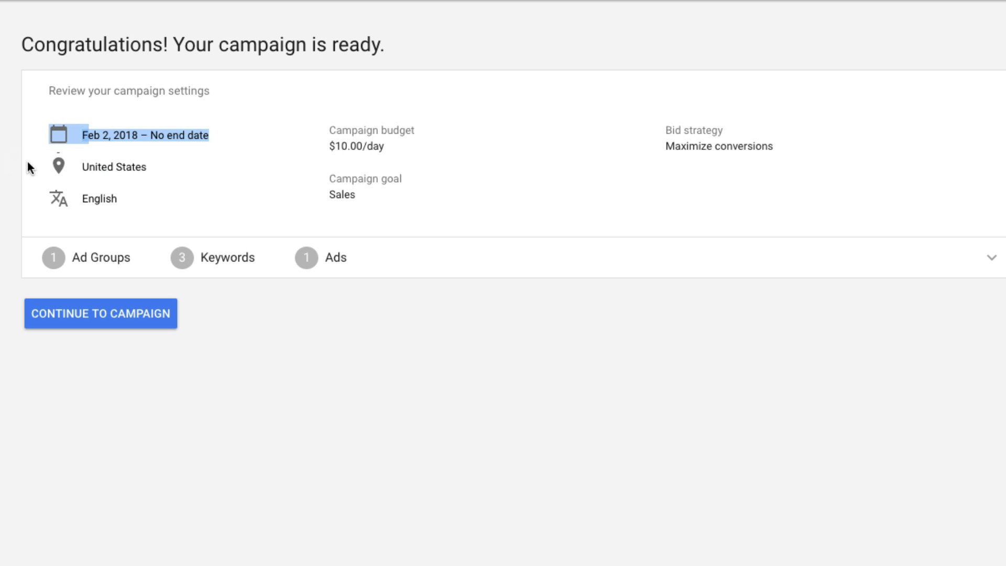
pyautogui.click(177, 179)
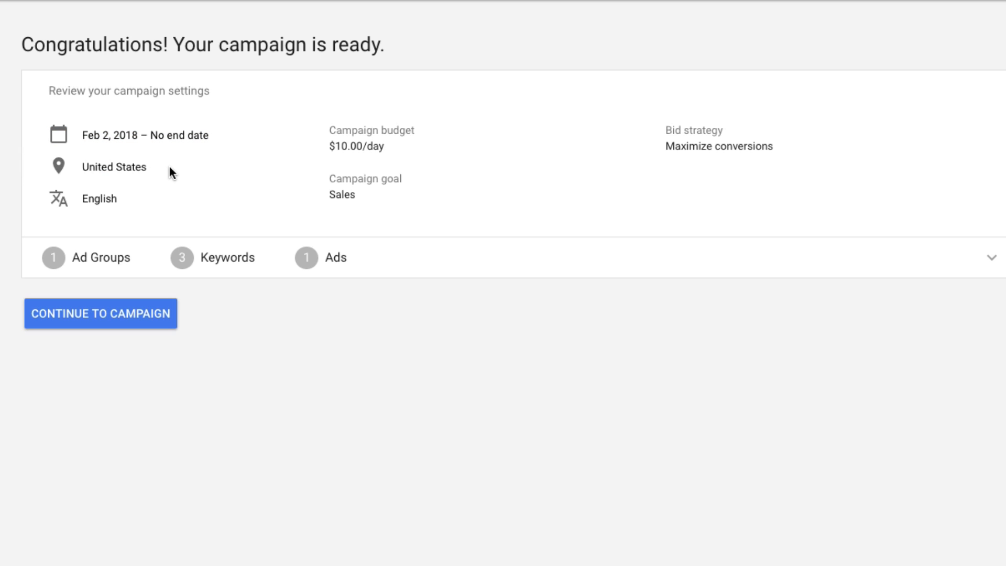
pyautogui.moveTo(169, 165); pyautogui.dragTo(73, 167)
pyautogui.moveTo(136, 199); pyautogui.dragTo(34, 204)
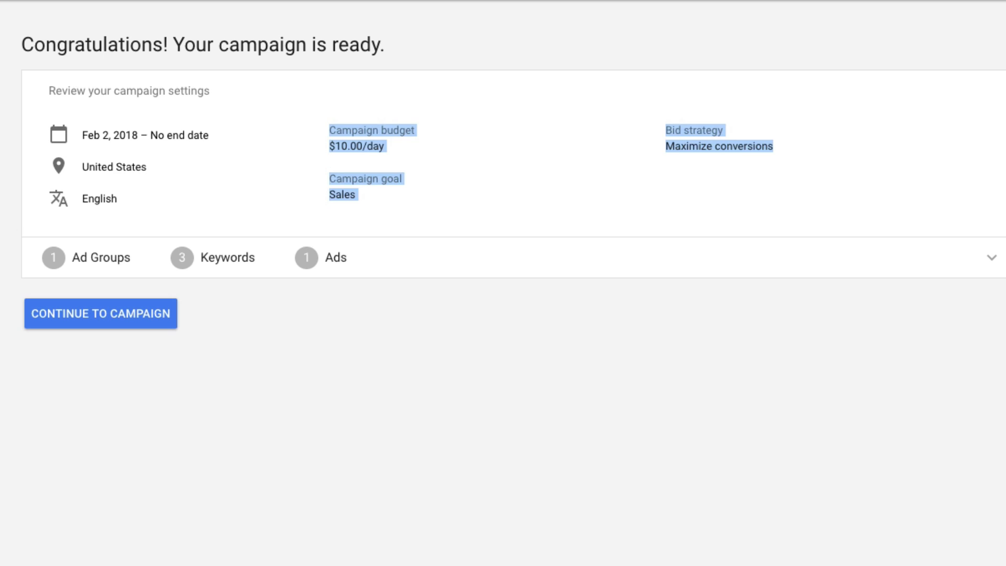
pyautogui.click(367, 164)
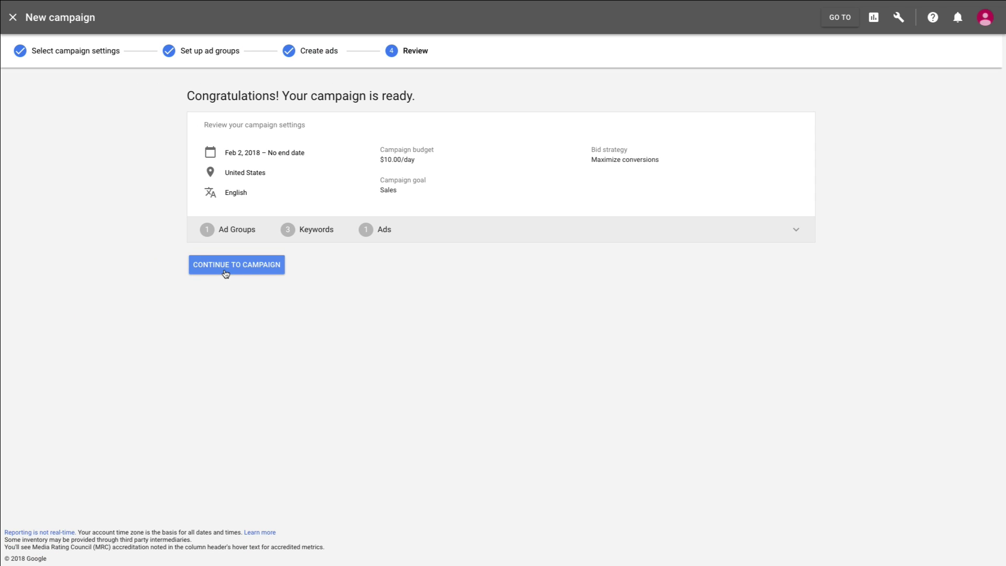
# - Continue to the campaign and open the Product a 1 ad group's keywords
pyautogui.click(225, 266)
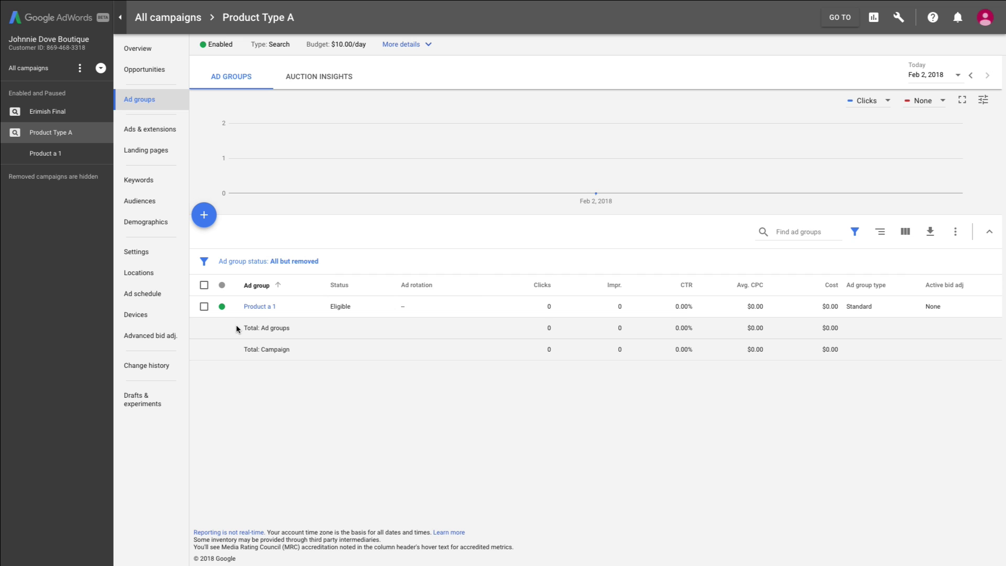
pyautogui.click(262, 308)
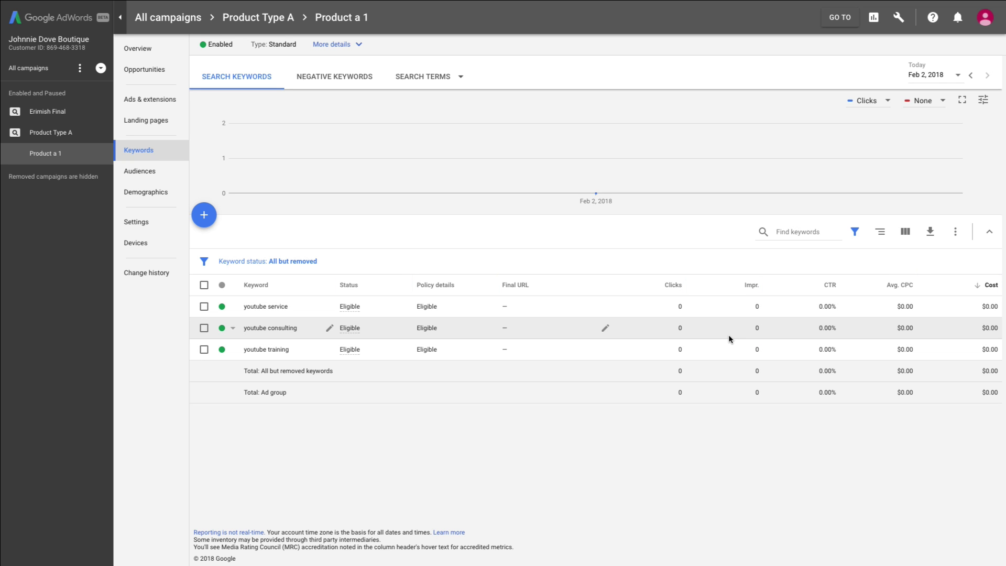
# - Show the Product a 1 Overview and inspect the CLICK HERE NOW ad in the Ads card
pyautogui.click(138, 49)
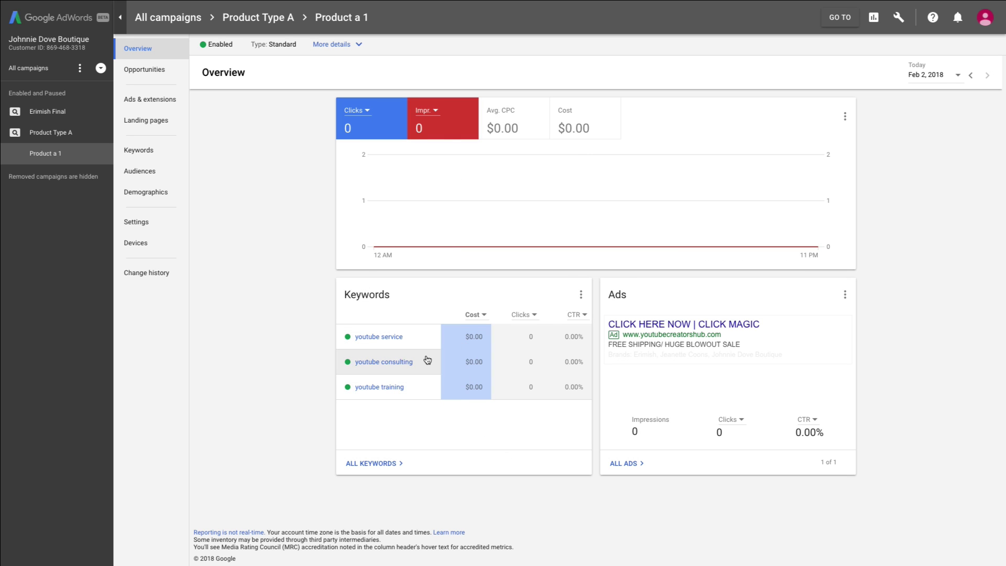
pyautogui.moveTo(707, 356)
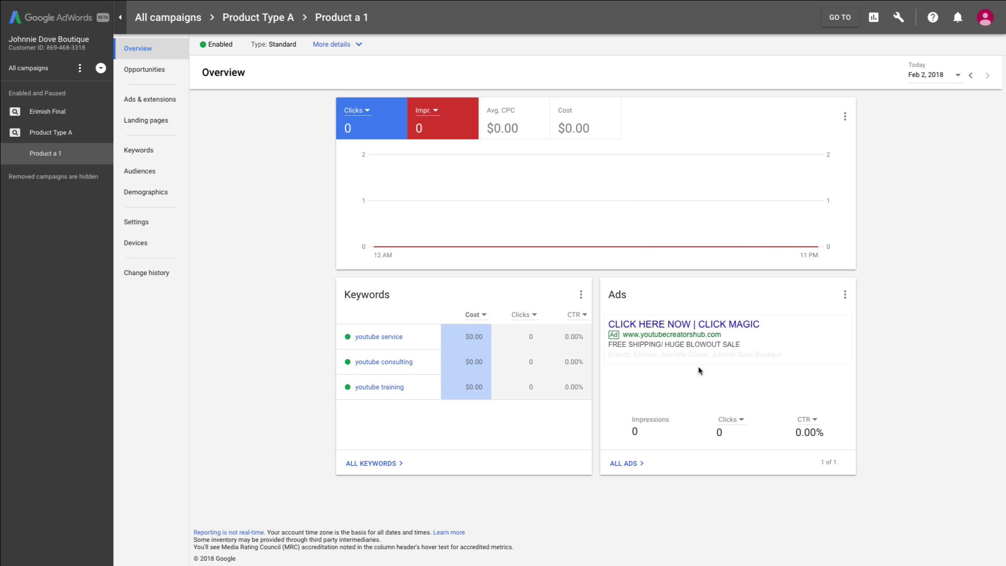